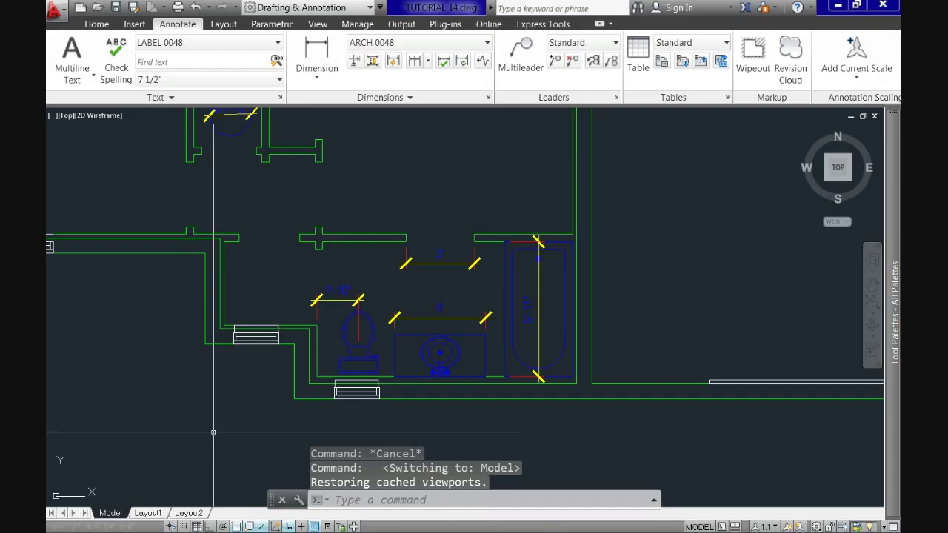
# - Open Layout1, activate its viewport and frame the dimensioned kitchen area inside it
pyautogui.scroll(-3, 533, 278)
pyautogui.moveTo(423, 229); pyautogui.dragTo(604, 281, button='middle')
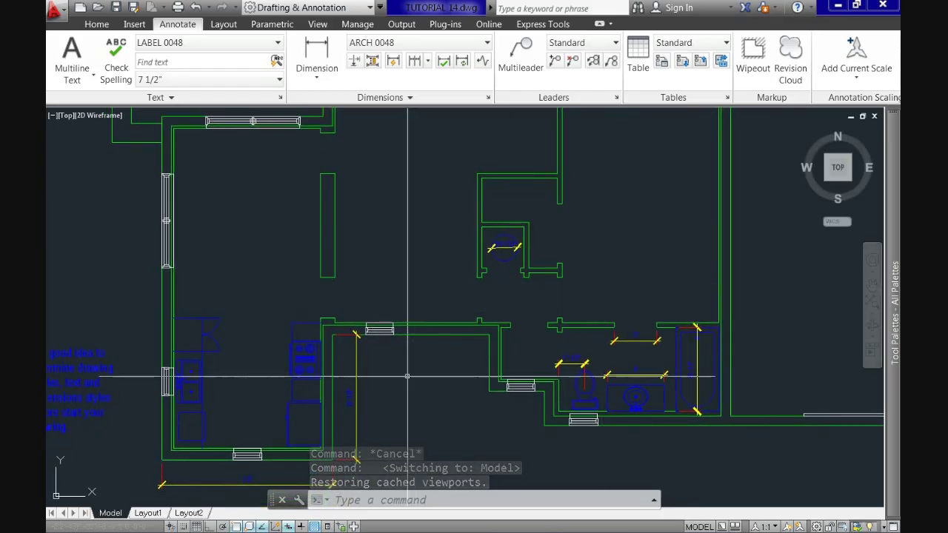
pyautogui.click(148, 513)
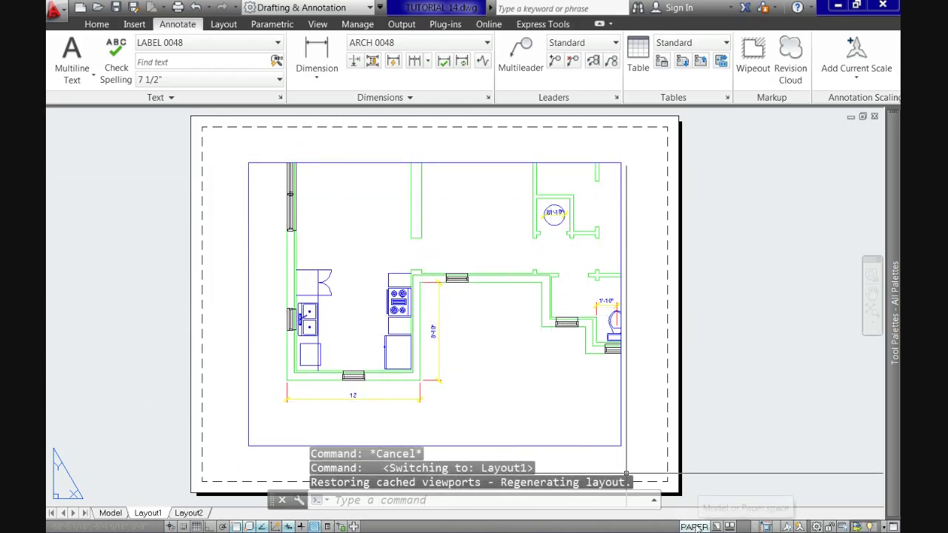
pyautogui.doubleClick(434, 277)
pyautogui.scroll(-5, 449, 311)
pyautogui.moveTo(417, 329); pyautogui.dragTo(401, 337, button='middle')
pyautogui.scroll(4, 355, 354)
pyautogui.scroll(-2, 357, 374)
pyautogui.scroll(4, 357, 376)
pyautogui.moveTo(358, 376); pyautogui.dragTo(508, 339, button='middle')
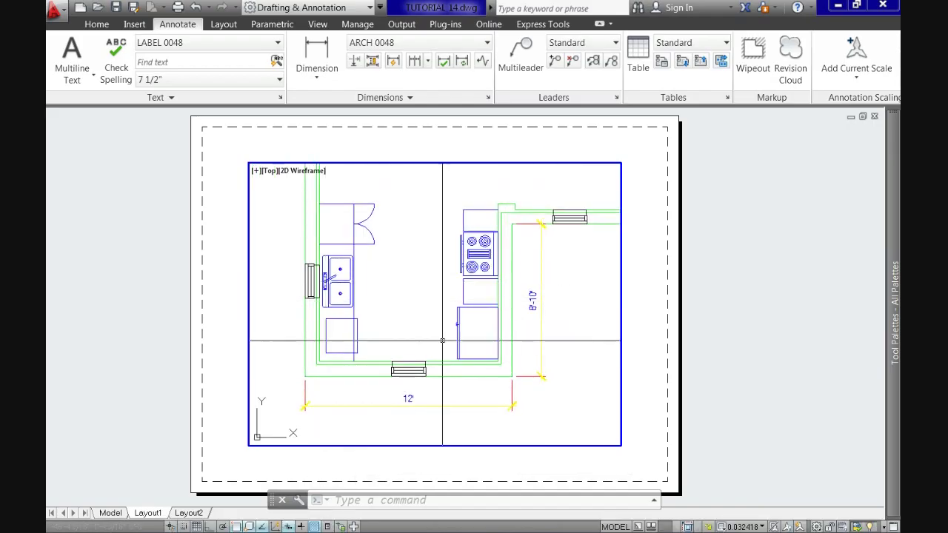
# - Examine the kitchen dimension text and the drawing-scales note at different magnifications within Layout1's viewport
pyautogui.scroll(2, 466, 348)
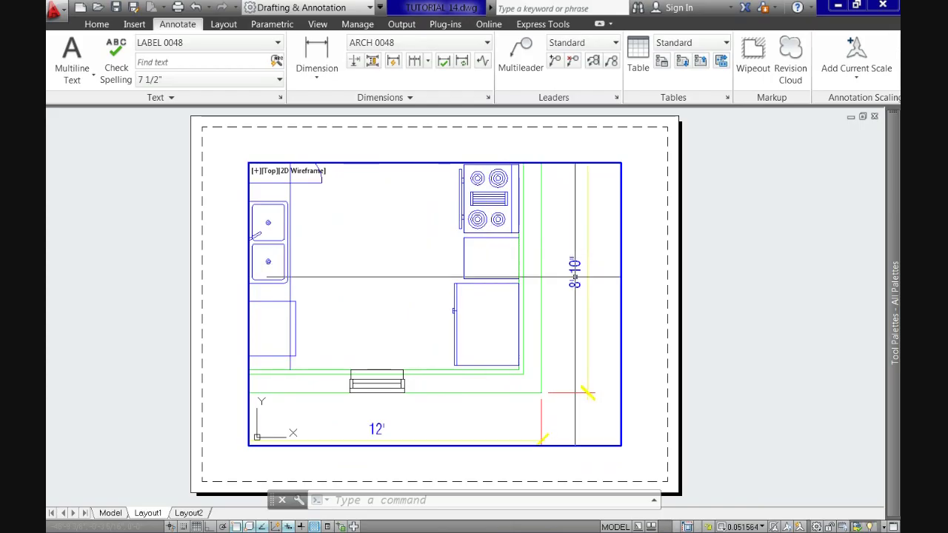
pyautogui.scroll(-3, 569, 267)
pyautogui.scroll(3, 336, 235)
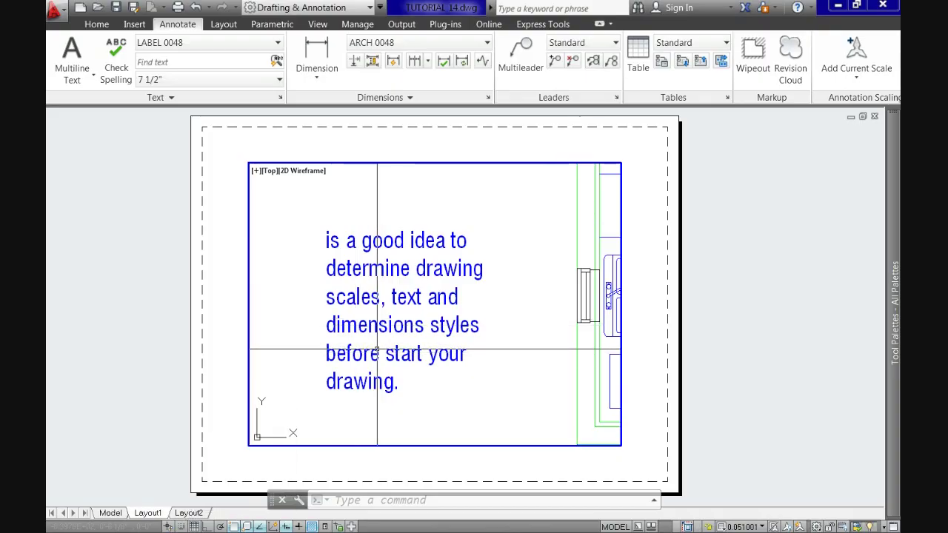
pyautogui.scroll(-4, 443, 269)
pyautogui.moveTo(441, 267); pyautogui.dragTo(397, 298, button='middle')
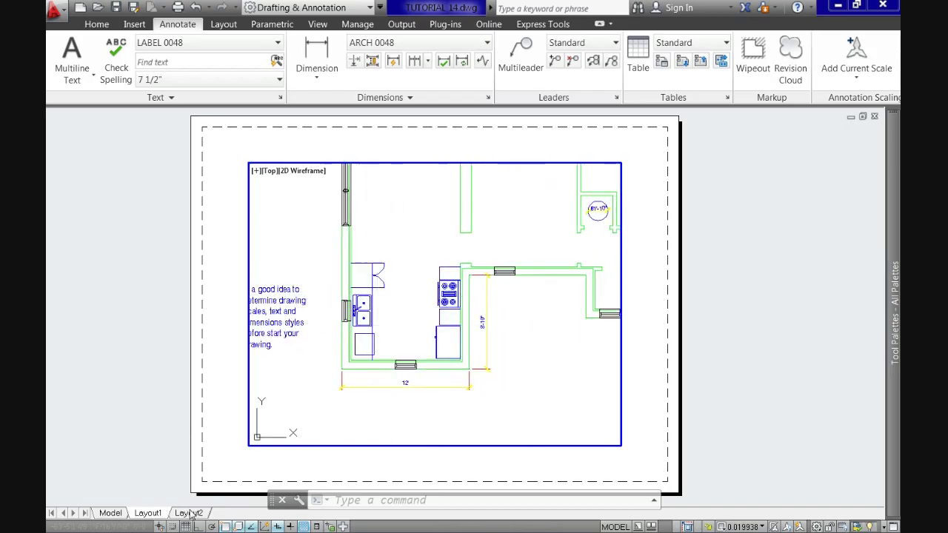
# - Review the annotation sizes across Layout2's three scaled viewports and return to the floor plan in model space
pyautogui.click(189, 513)
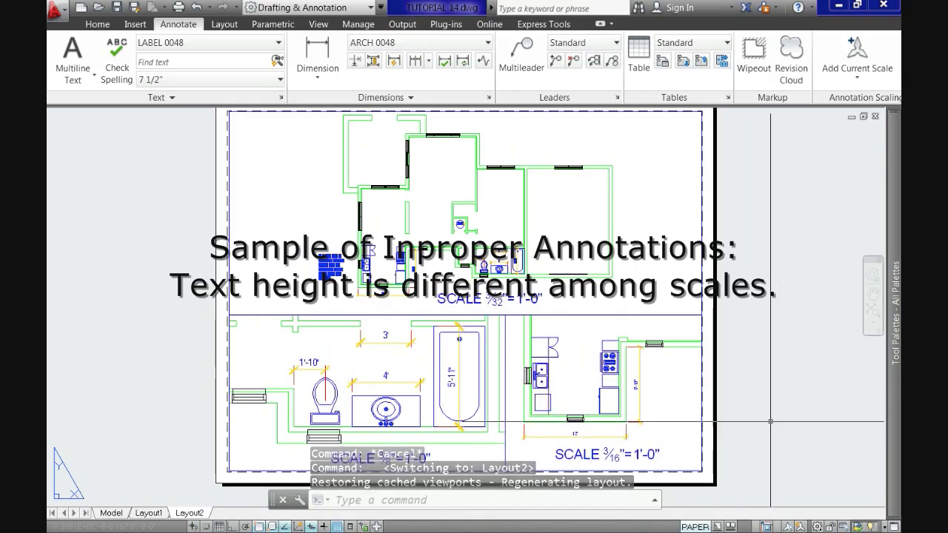
pyautogui.moveTo(770, 410); pyautogui.dragTo(759, 412, button='middle')
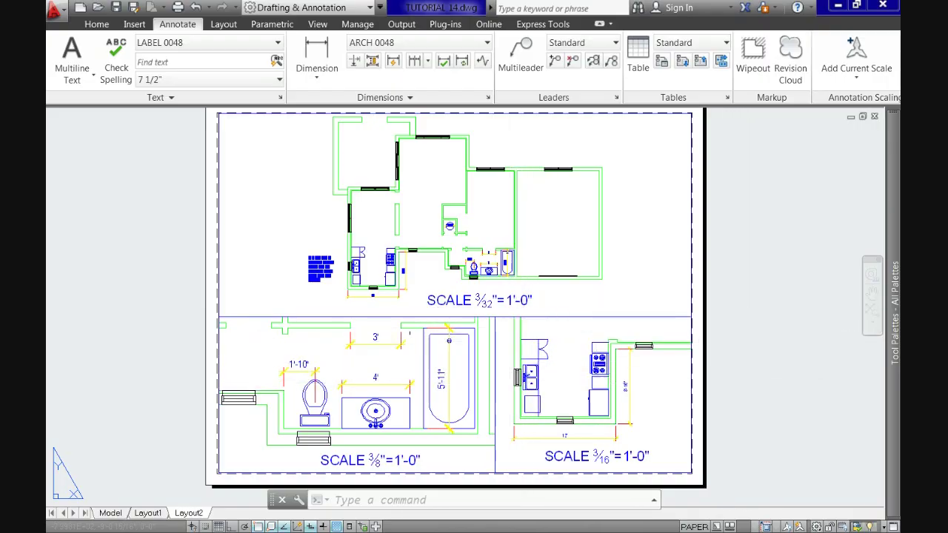
pyautogui.click(110, 513)
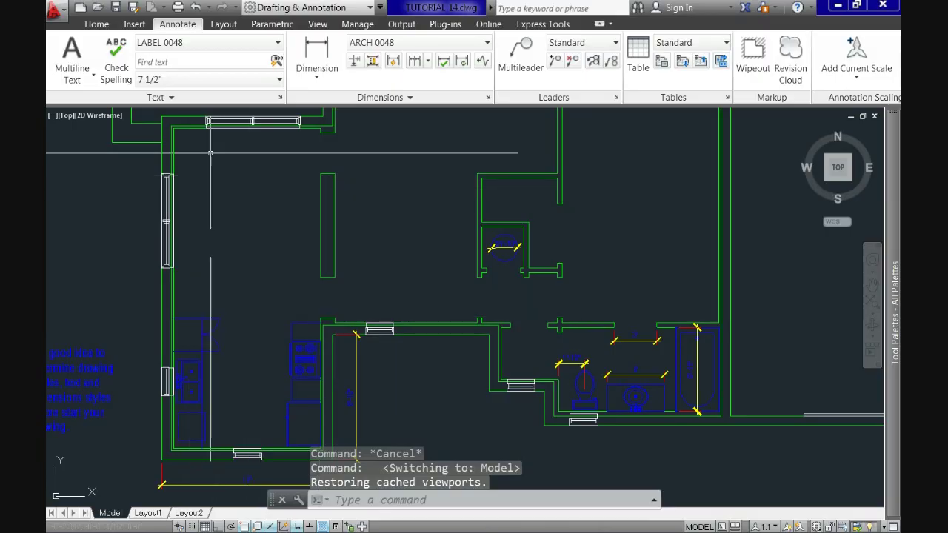
pyautogui.scroll(-2, 400, 178)
pyautogui.moveTo(445, 201); pyautogui.dragTo(366, 274, button='middle')
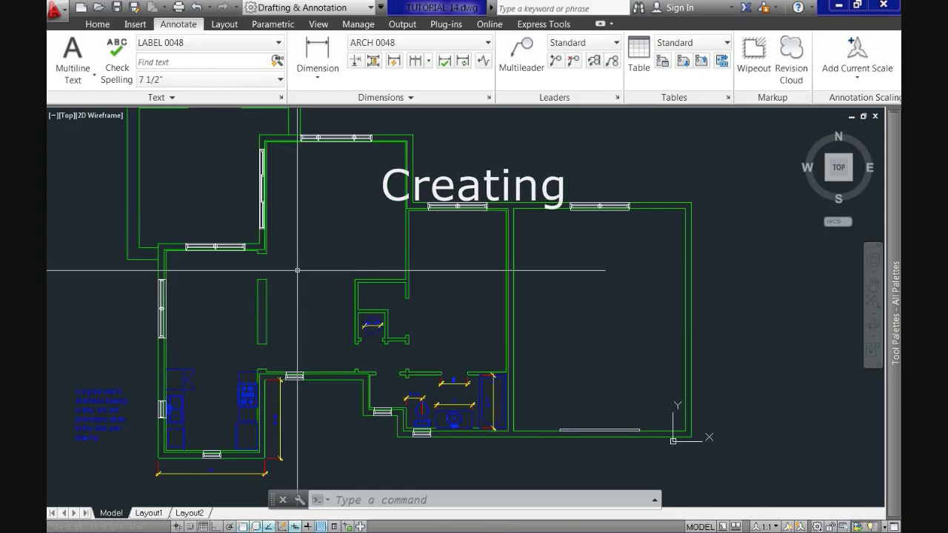
# - Examine the scale factor formulas written in model space and compare them with the viewport scales on Layout2
pyautogui.scroll(-5, 391, 267)
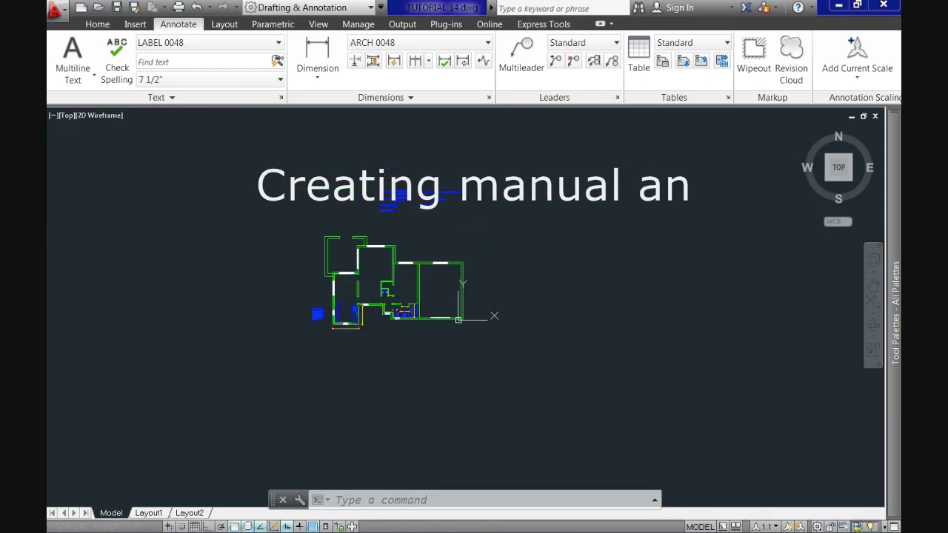
pyautogui.scroll(8, 384, 188)
pyautogui.scroll(6, 482, 286)
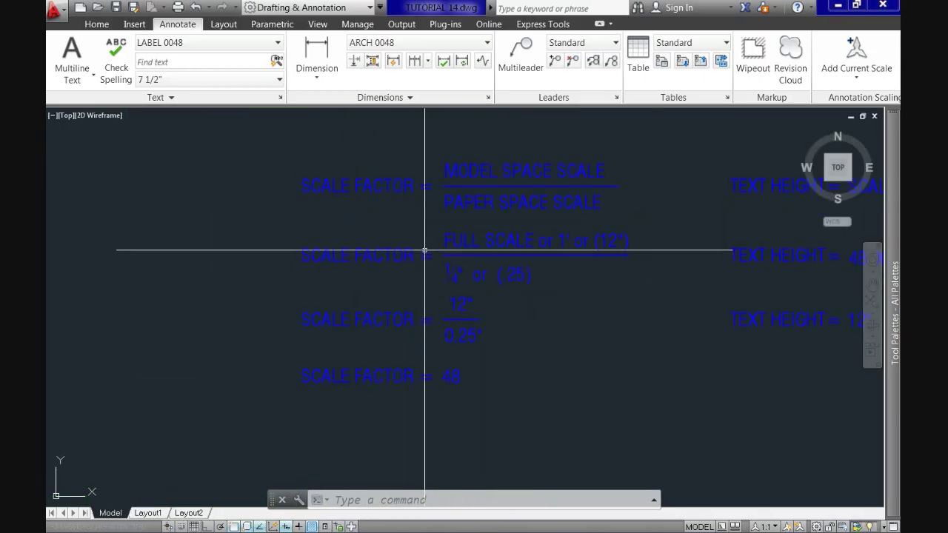
pyautogui.moveTo(384, 248); pyautogui.dragTo(425, 252, button='middle')
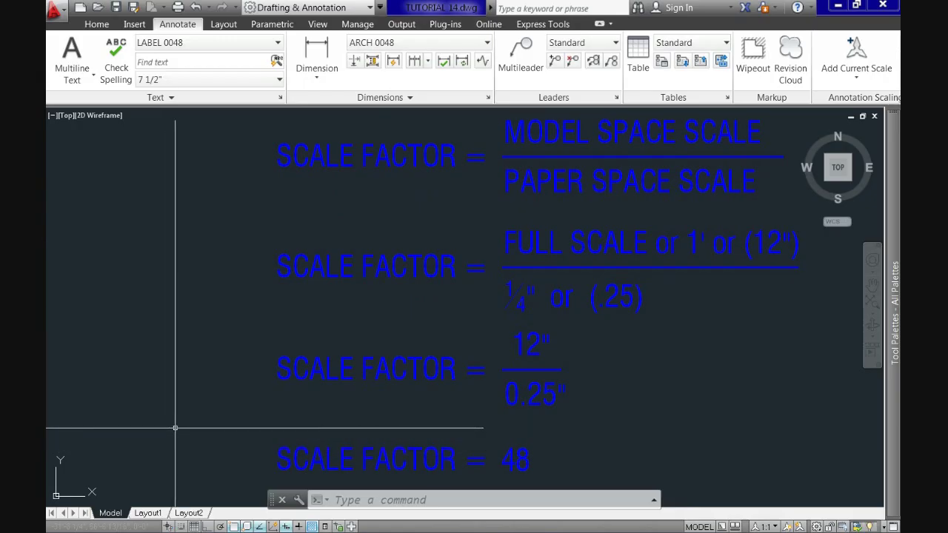
pyautogui.click(189, 514)
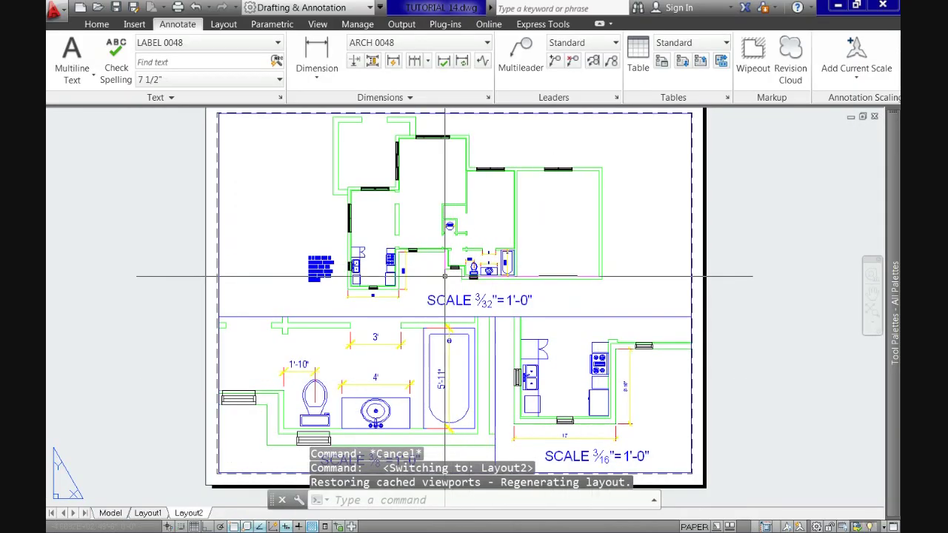
pyautogui.click(110, 513)
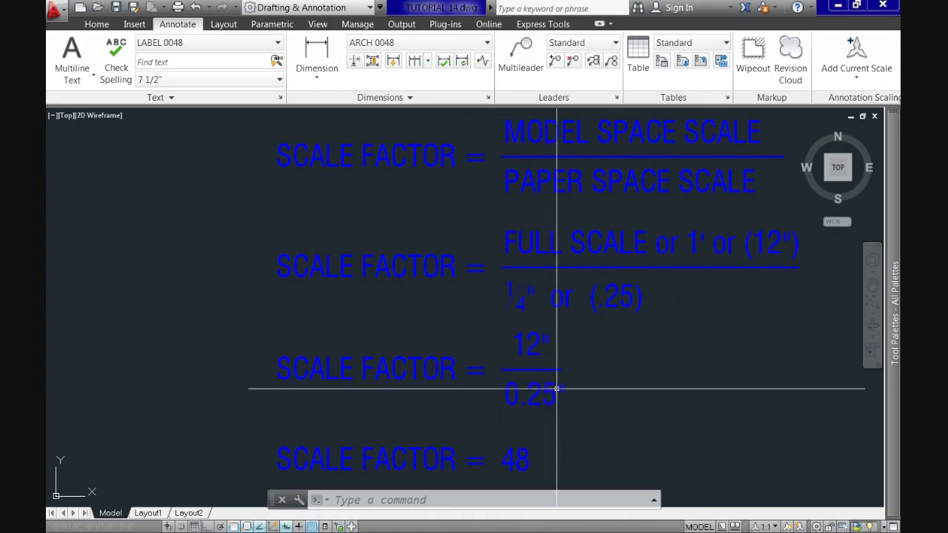
pyautogui.moveTo(546, 393)
pyautogui.mouseDown(button='middle')
pyautogui.moveTo(593, 306)
pyautogui.moveTo(603, 252)
pyautogui.mouseUp(button='middle')
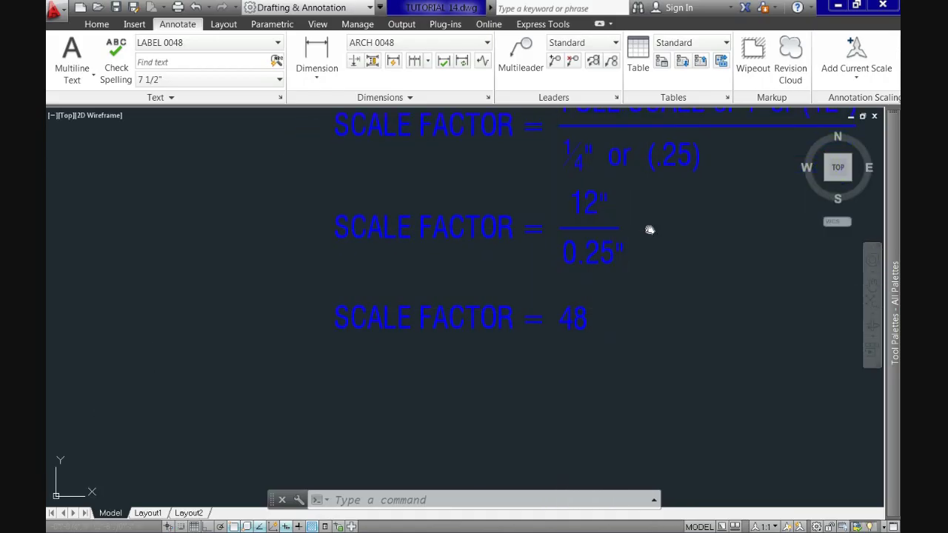
pyautogui.moveTo(565, 321); pyautogui.dragTo(576, 362, button='middle')
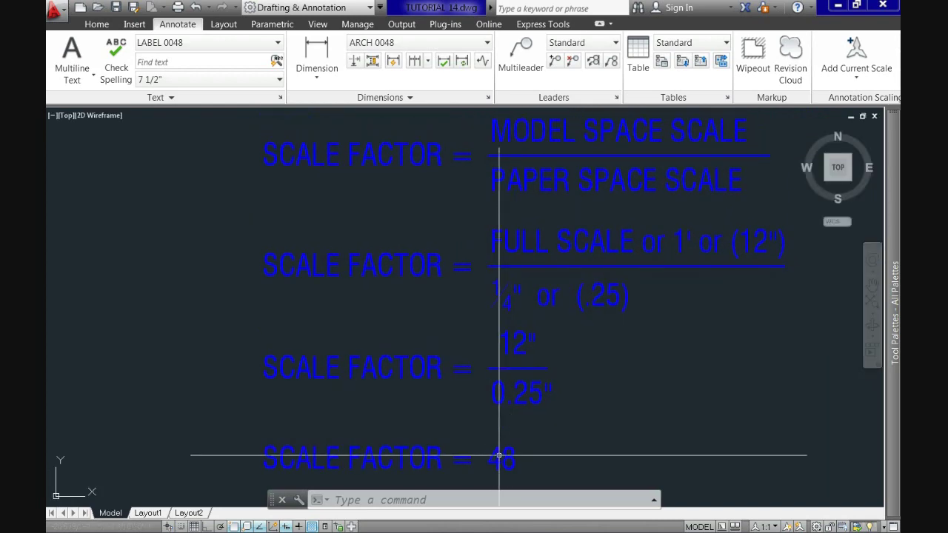
pyautogui.moveTo(326, 426)
pyautogui.mouseDown(button='middle')
pyautogui.moveTo(482, 274)
pyautogui.moveTo(440, 303)
pyautogui.moveTo(260, 186)
pyautogui.moveTo(483, 332)
pyautogui.moveTo(513, 335)
pyautogui.moveTo(478, 234)
pyautogui.moveTo(394, 214)
pyautogui.mouseUp(button='middle')
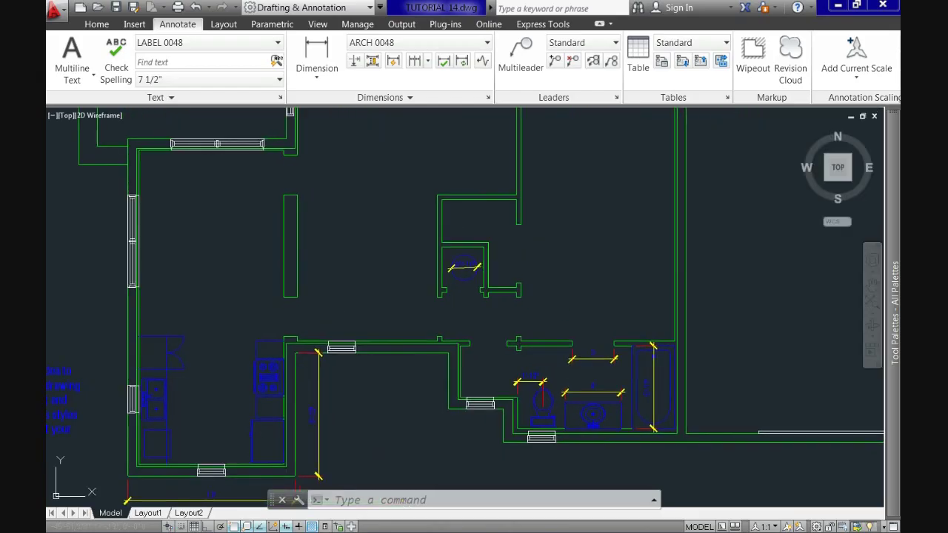
# - Set Layout1's viewport scale to 1/4" = 1'-0", frame the note and kitchen in it, and return to paper space
pyautogui.moveTo(191, 517)
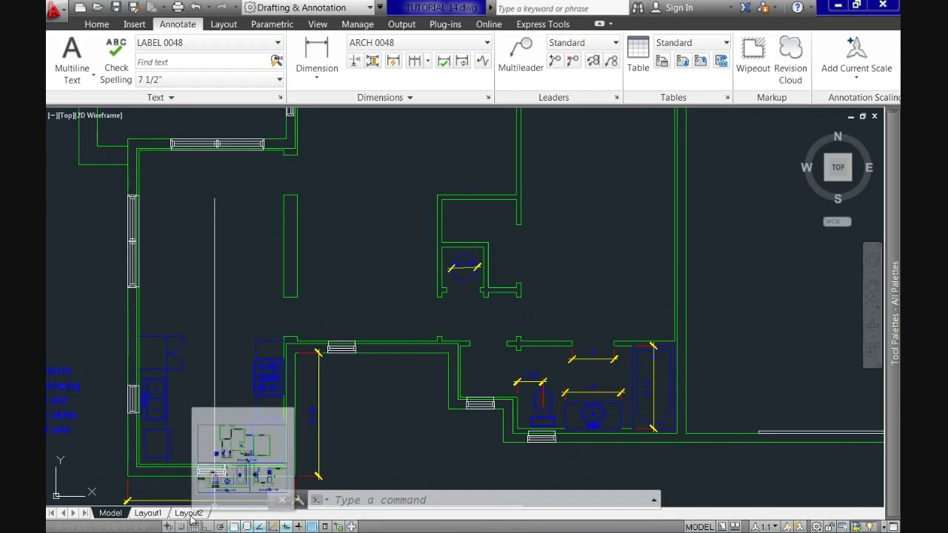
pyautogui.click(189, 513)
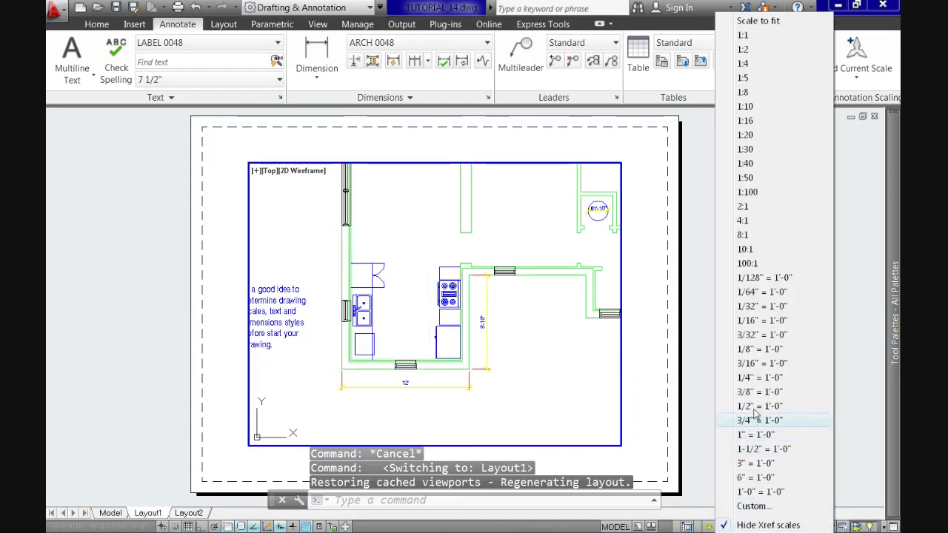
pyautogui.click(756, 379)
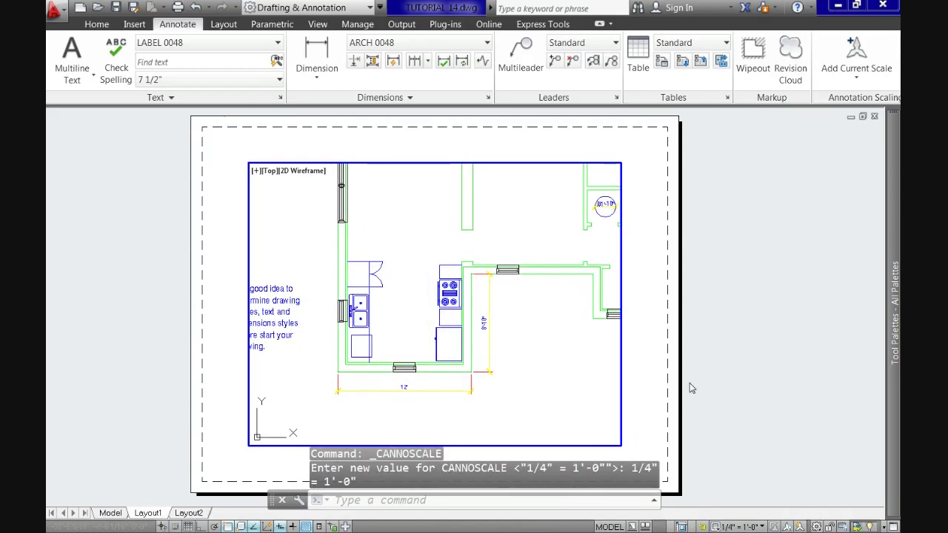
pyautogui.click(111, 513)
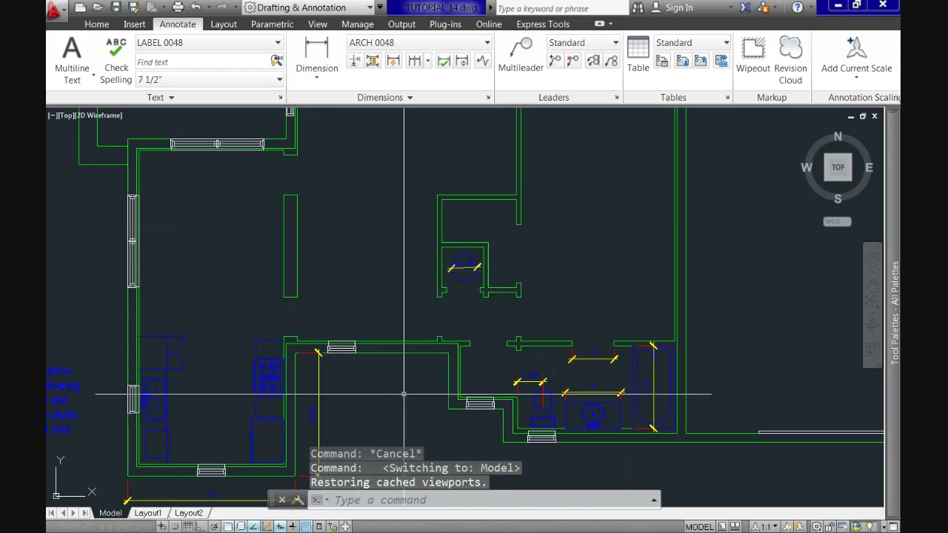
pyautogui.click(148, 512)
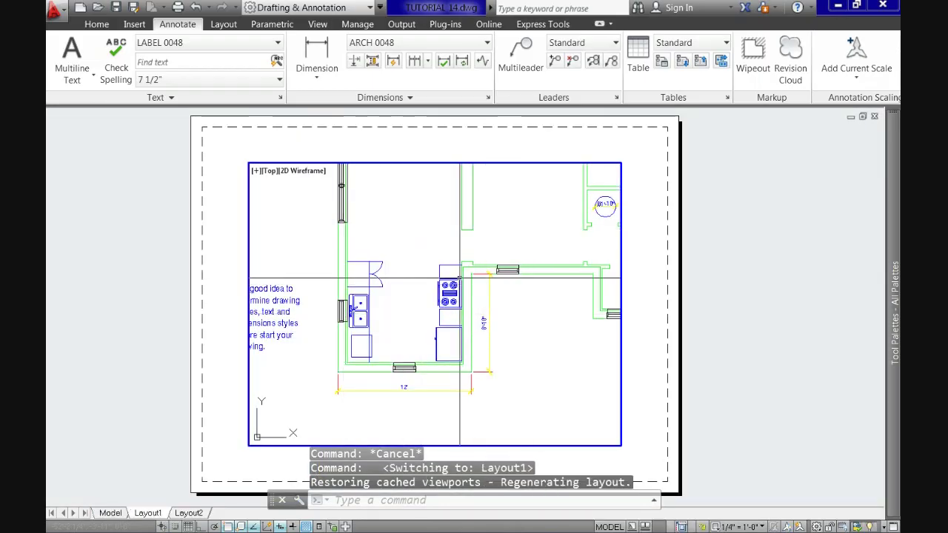
pyautogui.moveTo(389, 295); pyautogui.dragTo(451, 301, button='middle')
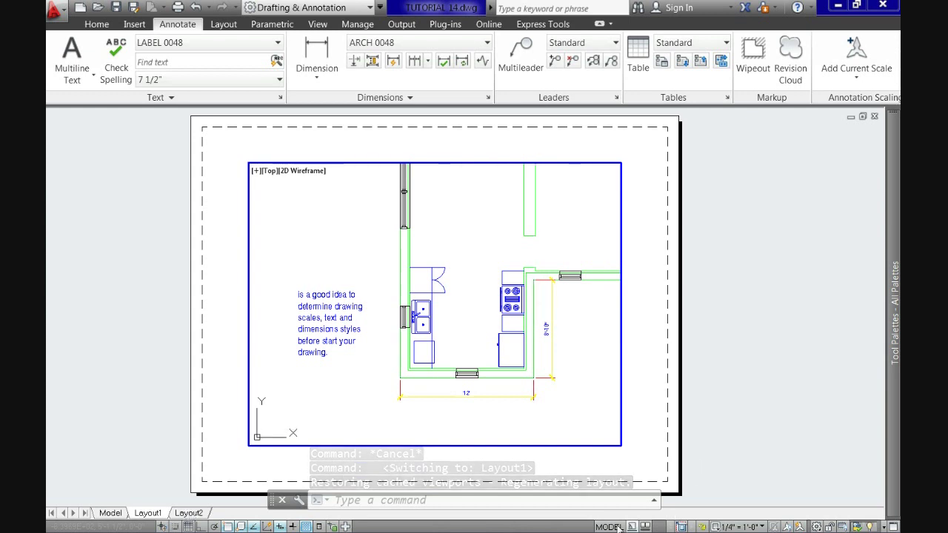
pyautogui.doubleClick(587, 510)
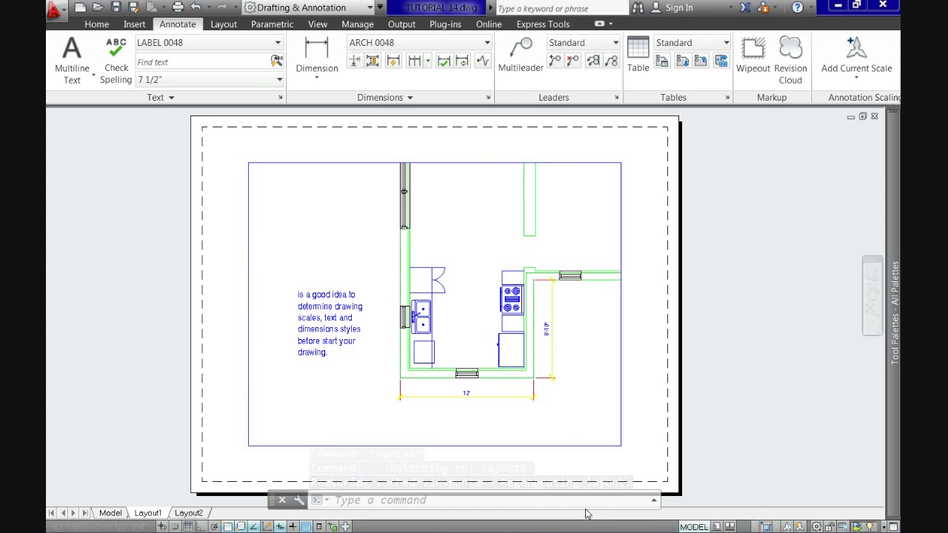
# - Compare the annotations in Layout2's viewports with the note and dimensions on the floor plan in model space
pyautogui.click(190, 513)
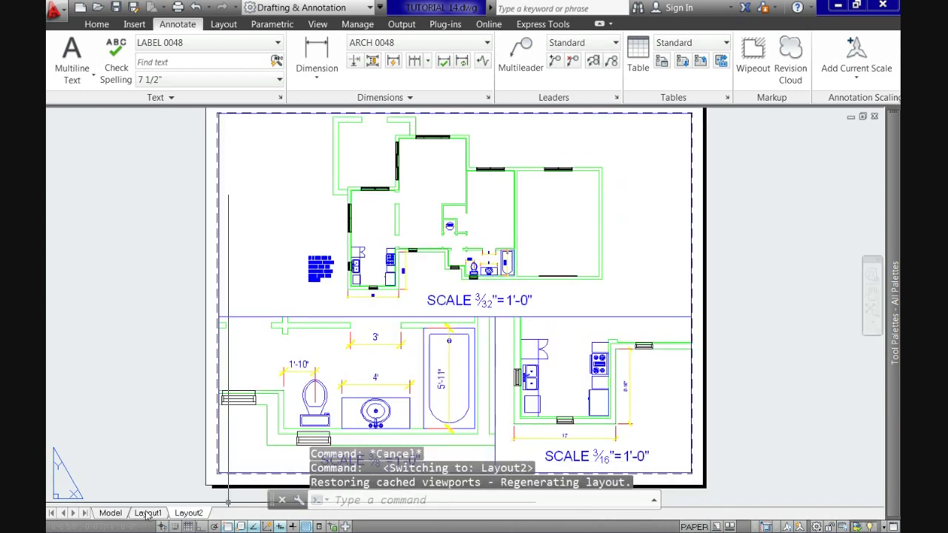
pyautogui.click(105, 514)
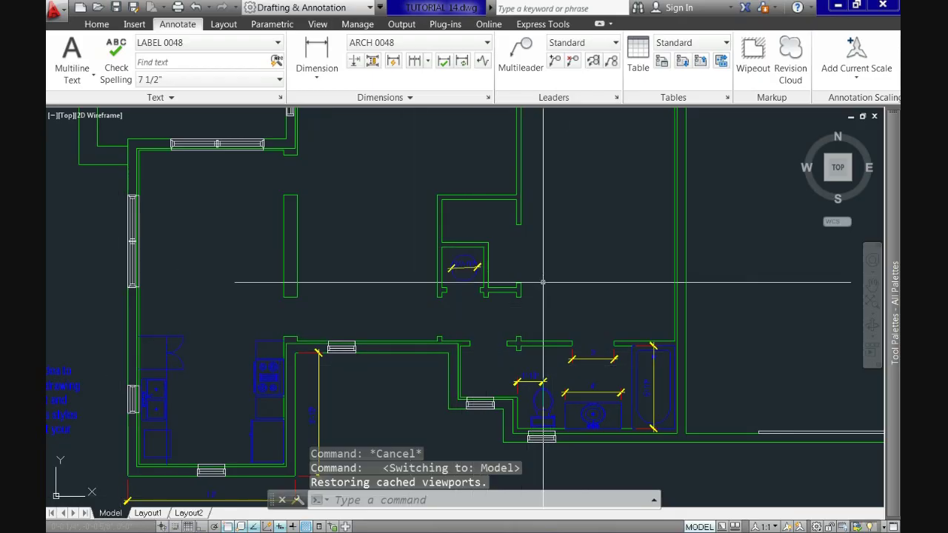
pyautogui.moveTo(210, 371); pyautogui.dragTo(365, 346, button='middle')
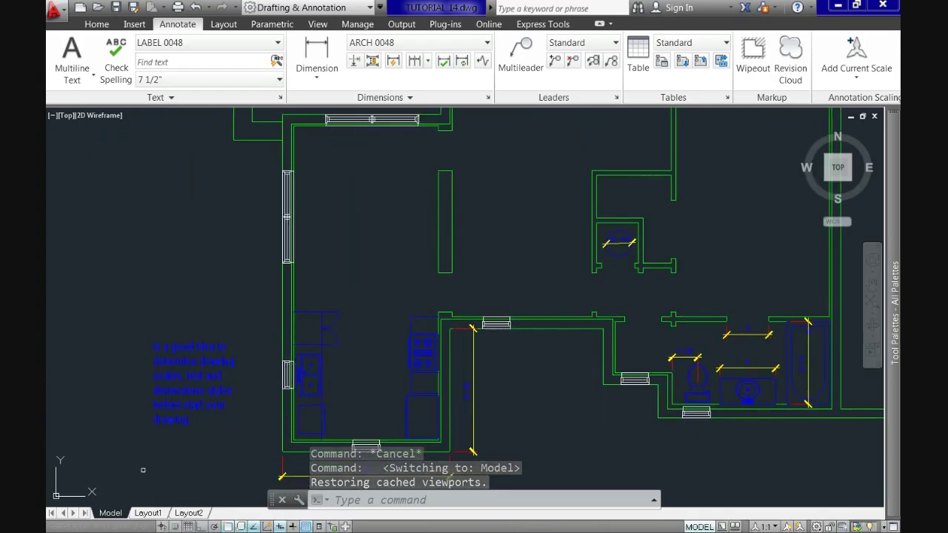
pyautogui.click(189, 514)
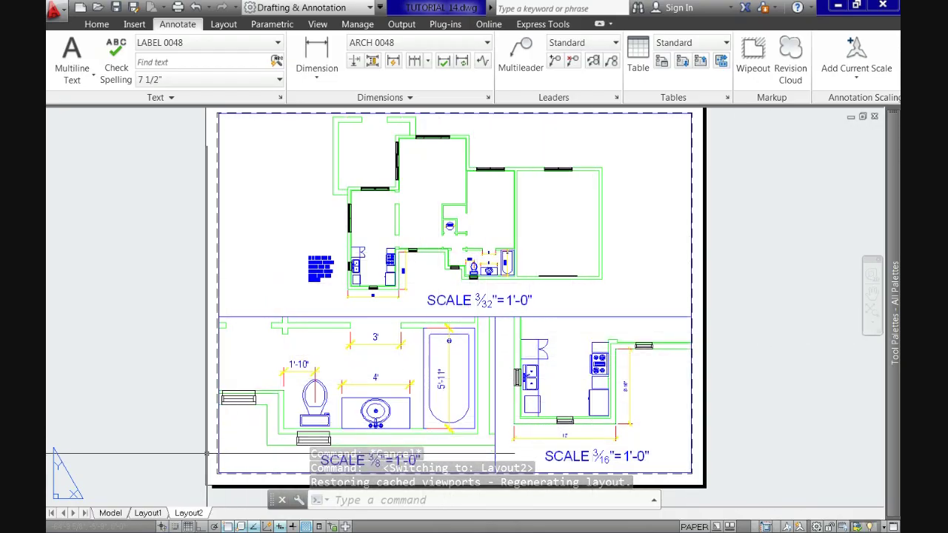
pyautogui.click(121, 511)
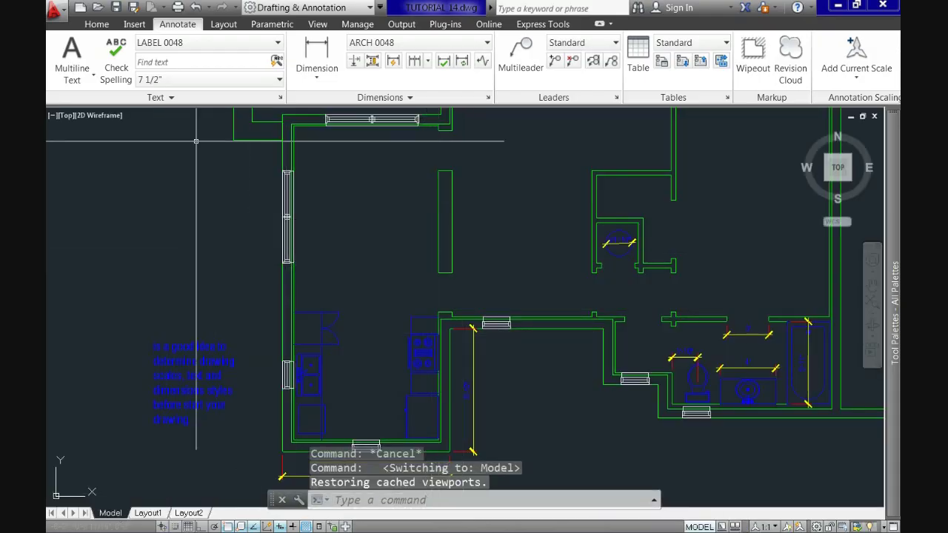
# - Review the font and height settings of the existing Annotative, Standard, DIM and LABEL 0048 text styles
pyautogui.click(95, 25)
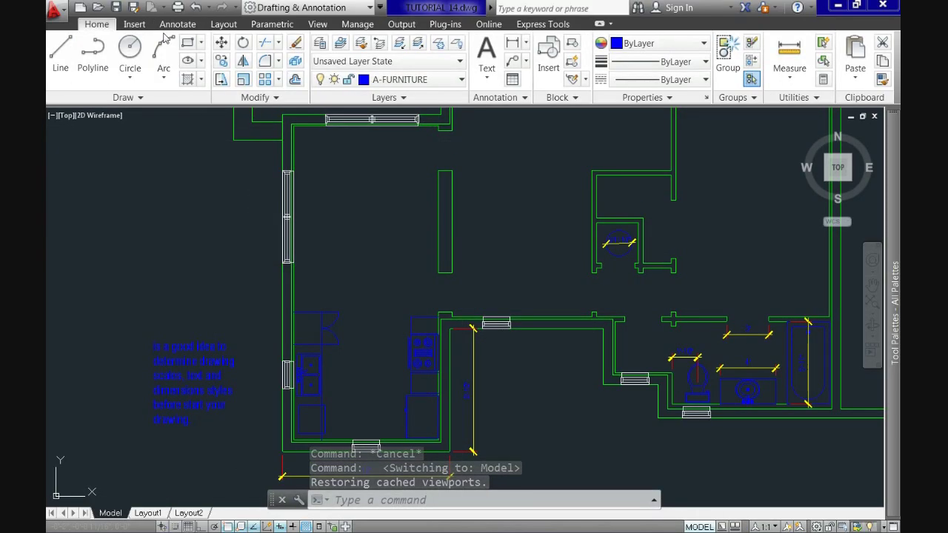
pyautogui.click(178, 25)
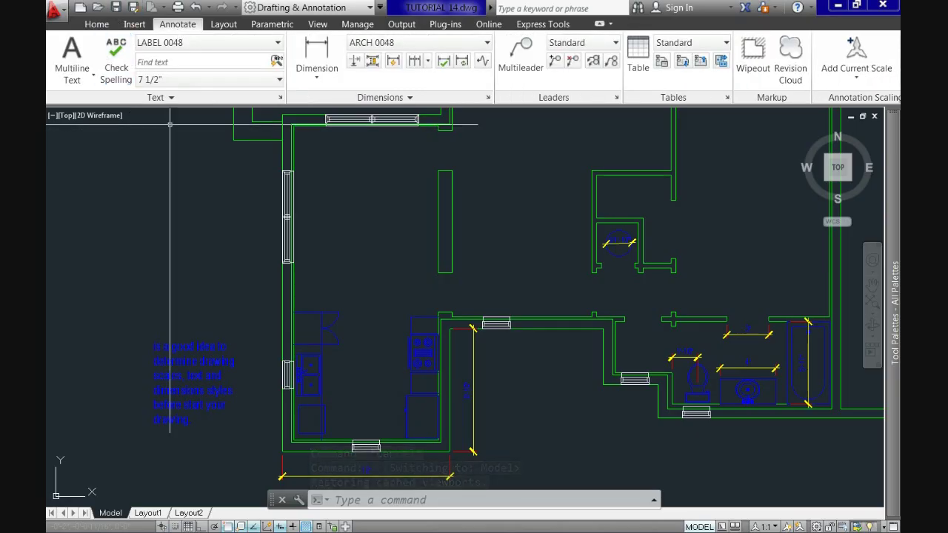
pyautogui.click(281, 98)
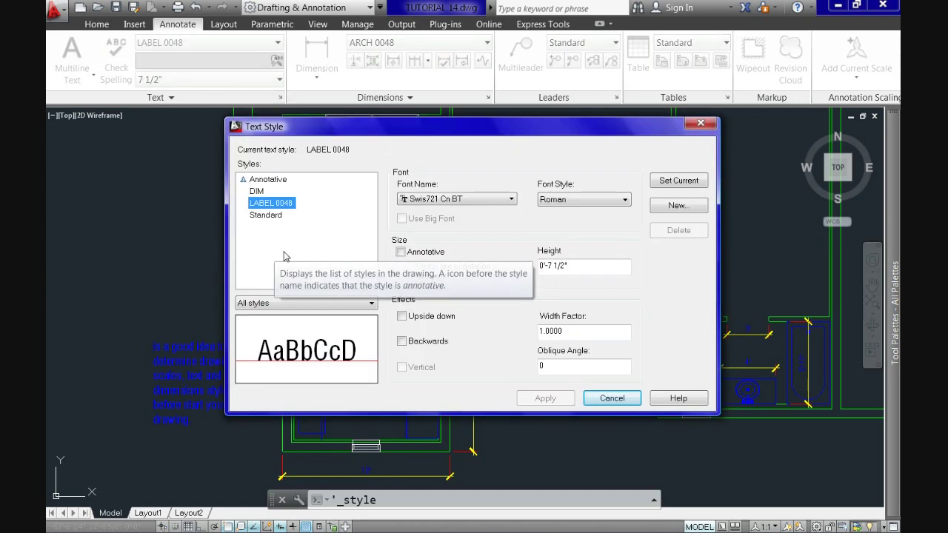
pyautogui.click(284, 180)
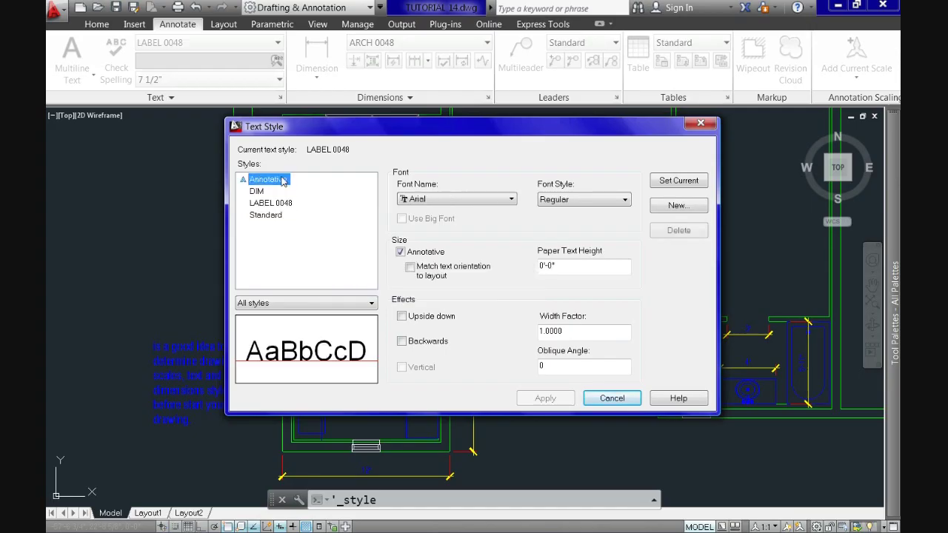
pyautogui.click(267, 216)
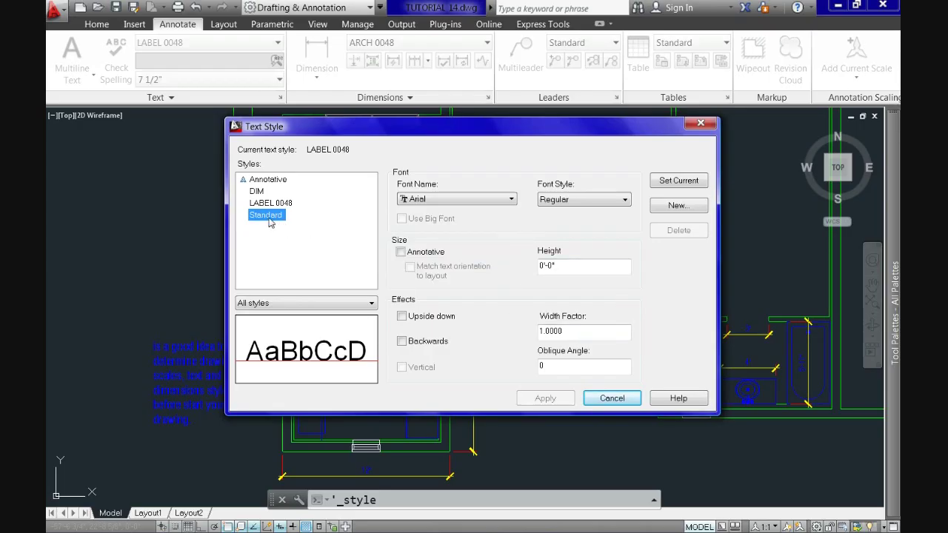
pyautogui.click(262, 192)
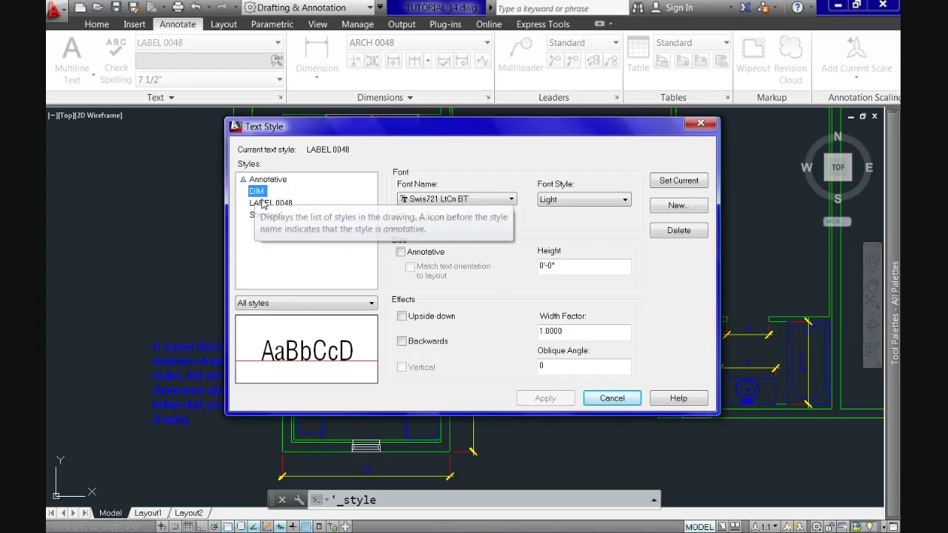
pyautogui.click(255, 202)
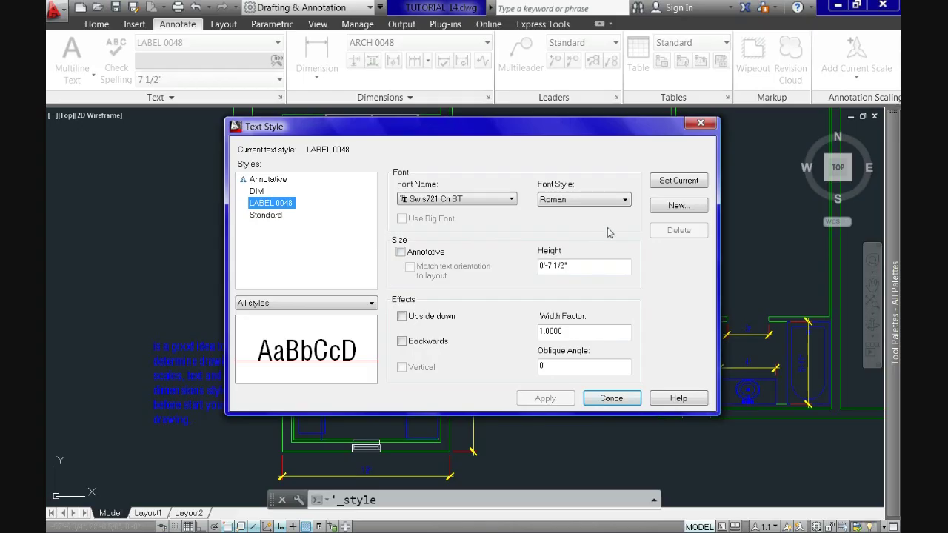
# - Create a new text style named TITLE 48 based on LABEL 0048 and select it for editing
pyautogui.click(676, 206)
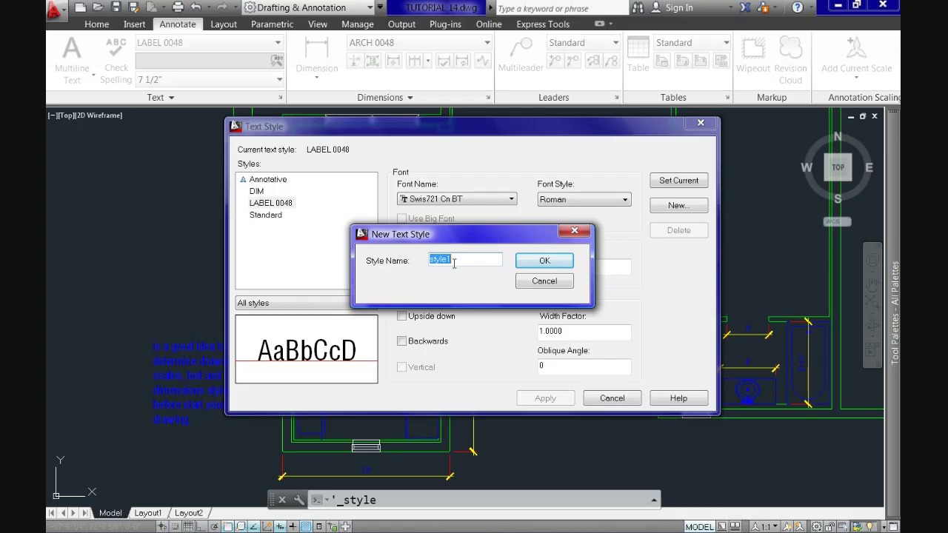
pyautogui.write('TITLE 48')
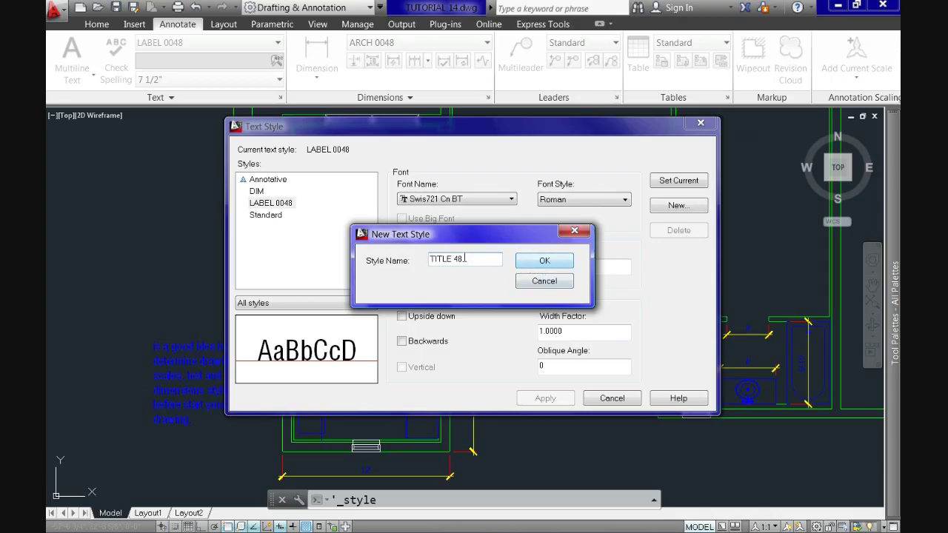
pyautogui.click(544, 261)
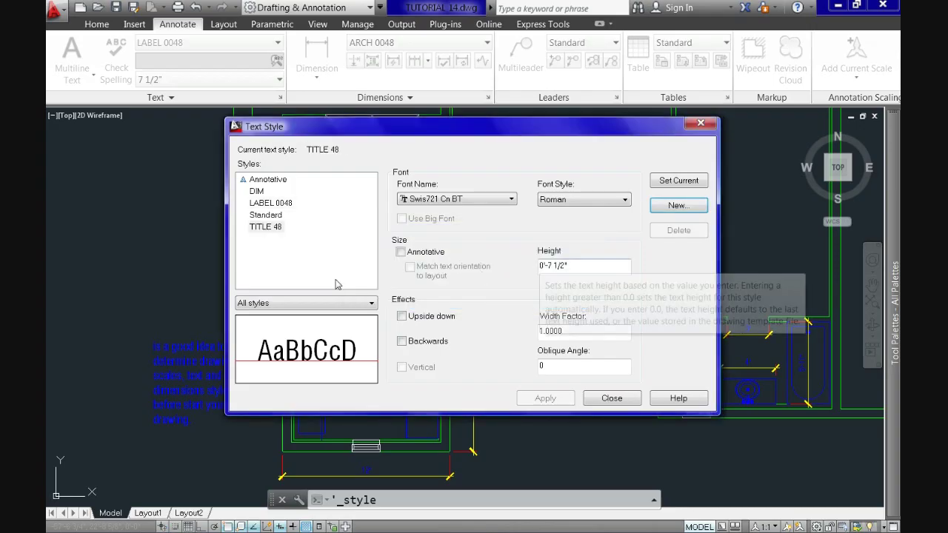
pyautogui.click(267, 216)
pyautogui.click(272, 228)
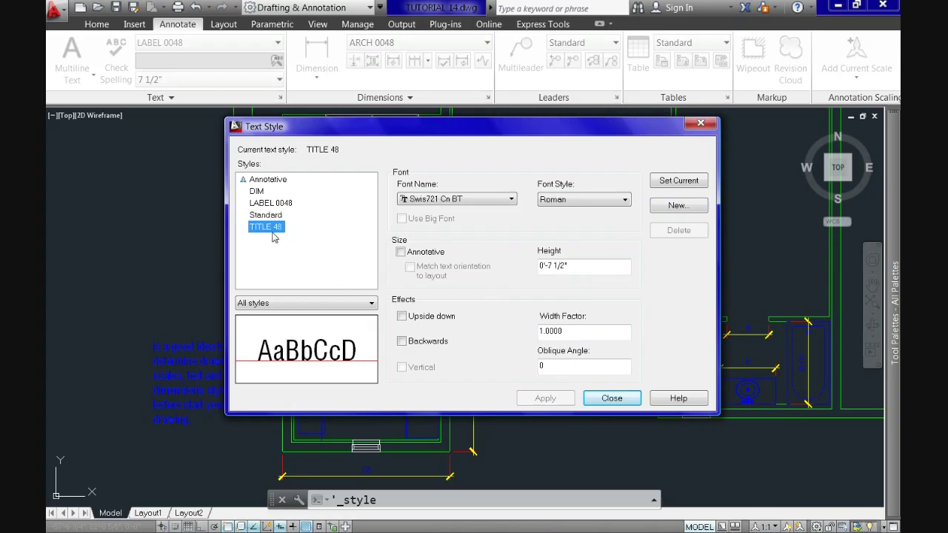
# - Set the text height of the TITLE 48 style to 0, apply it and close the text style settings
pyautogui.click(569, 266)
pyautogui.click(584, 267)
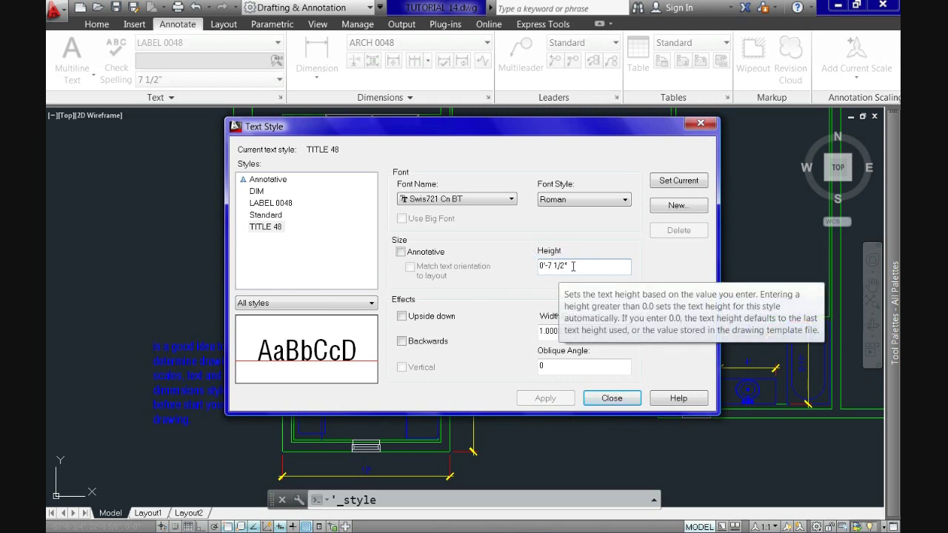
pyautogui.moveTo(572, 266); pyautogui.dragTo(510, 270)
pyautogui.write('0')
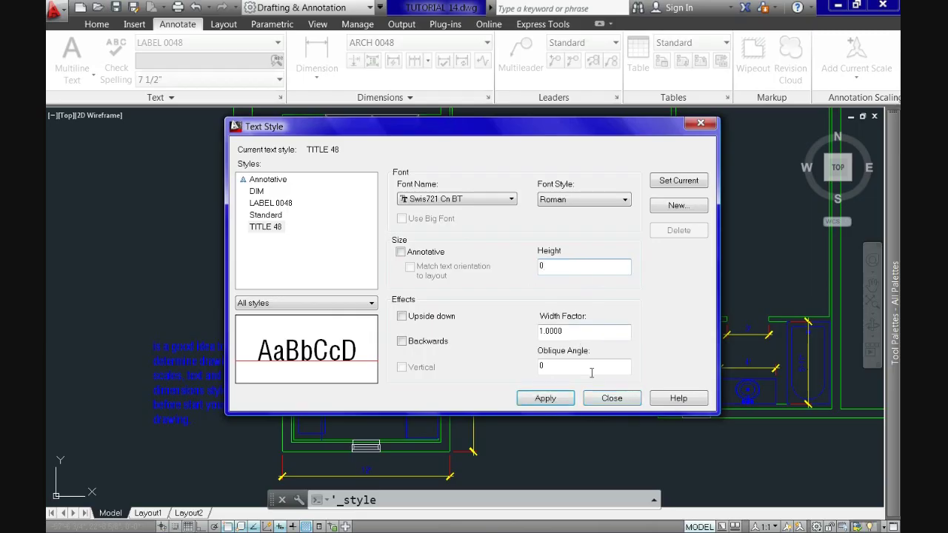
pyautogui.click(549, 400)
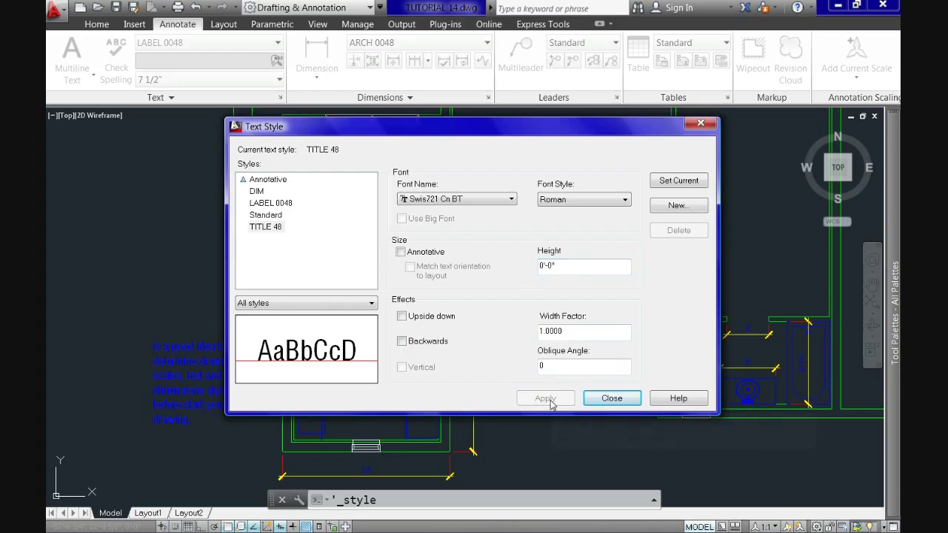
pyautogui.click(612, 398)
# - Set the TITLE 48 style's text height to 12", following the text height formula written in model space, and apply it
pyautogui.scroll(-3, 607, 288)
pyautogui.scroll(-2, 630, 254)
pyautogui.scroll(8, 630, 254)
pyautogui.moveTo(667, 227); pyautogui.dragTo(306, 206, button='middle')
pyautogui.scroll(3, 383, 222)
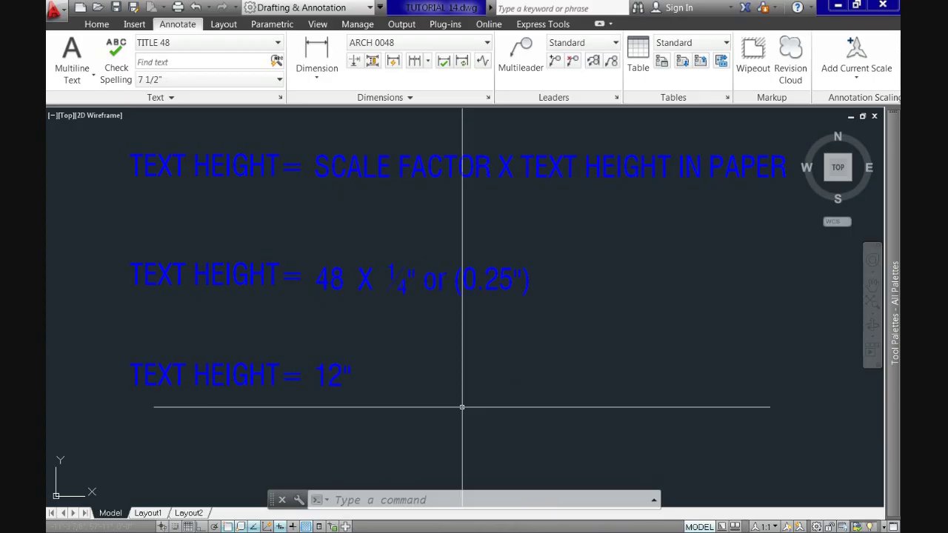
pyautogui.click(280, 97)
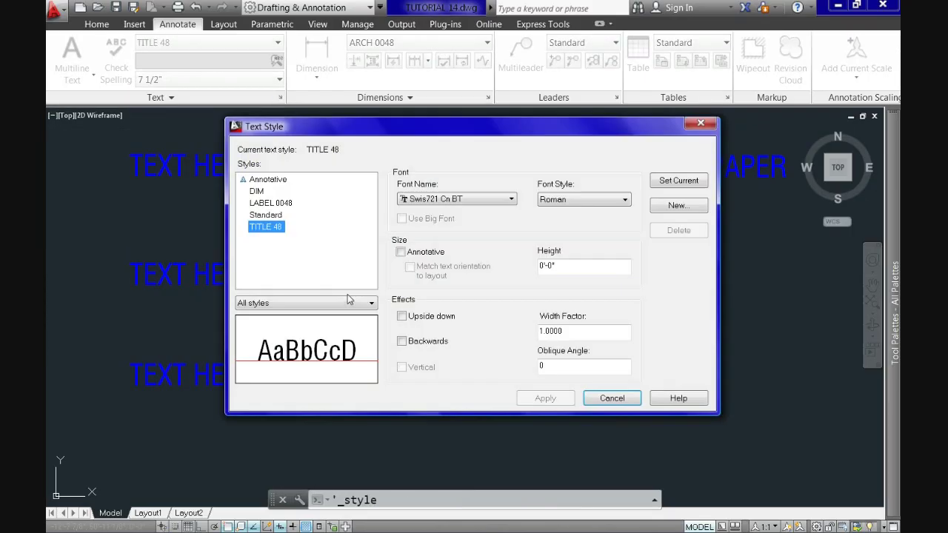
pyautogui.click(268, 230)
pyautogui.click(562, 268)
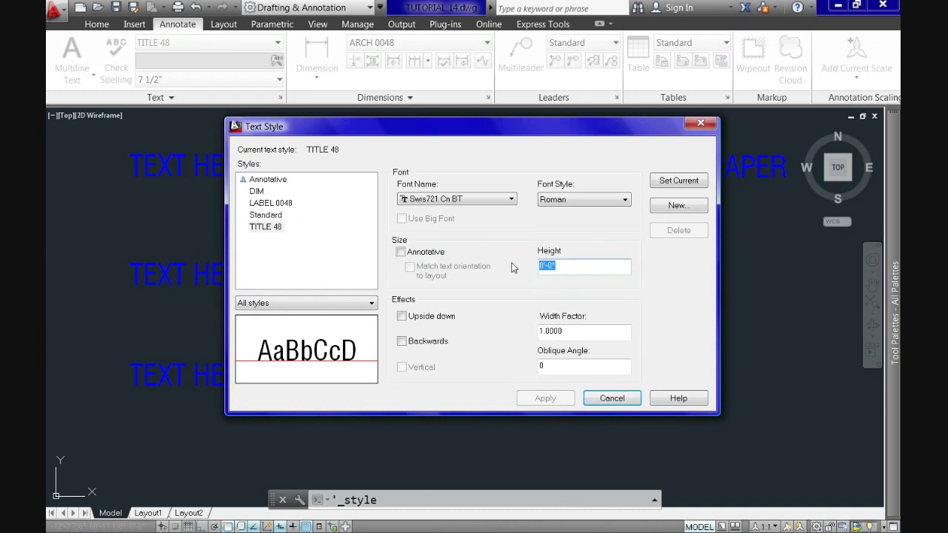
pyautogui.write('12')
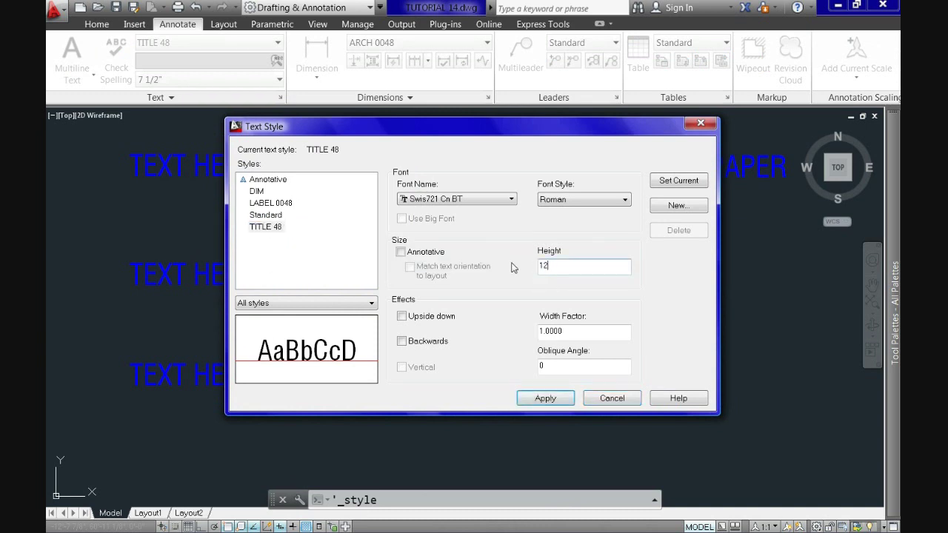
pyautogui.click(549, 404)
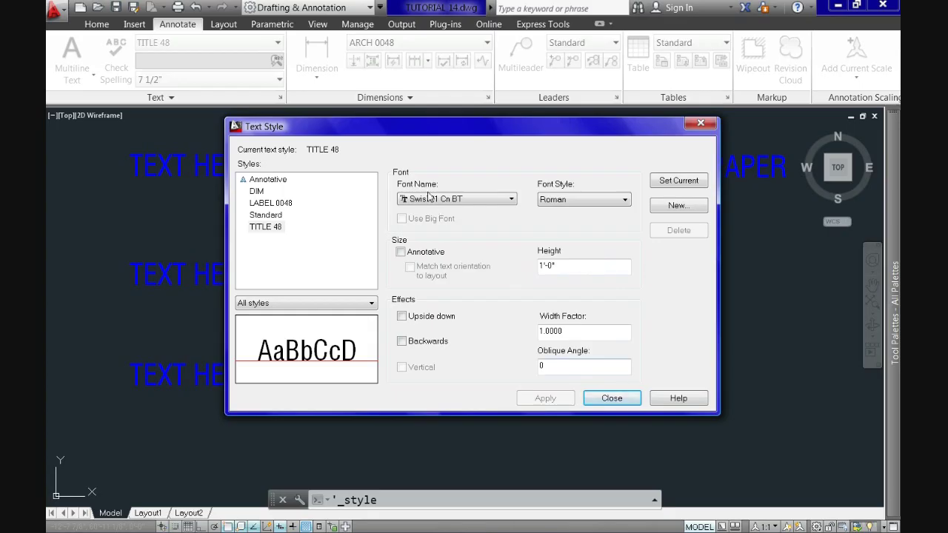
# - Set TITLE 48's font to Times New Roman, trying the Bold and Bold Italic font styles before settling on Regular
pyautogui.click(513, 201)
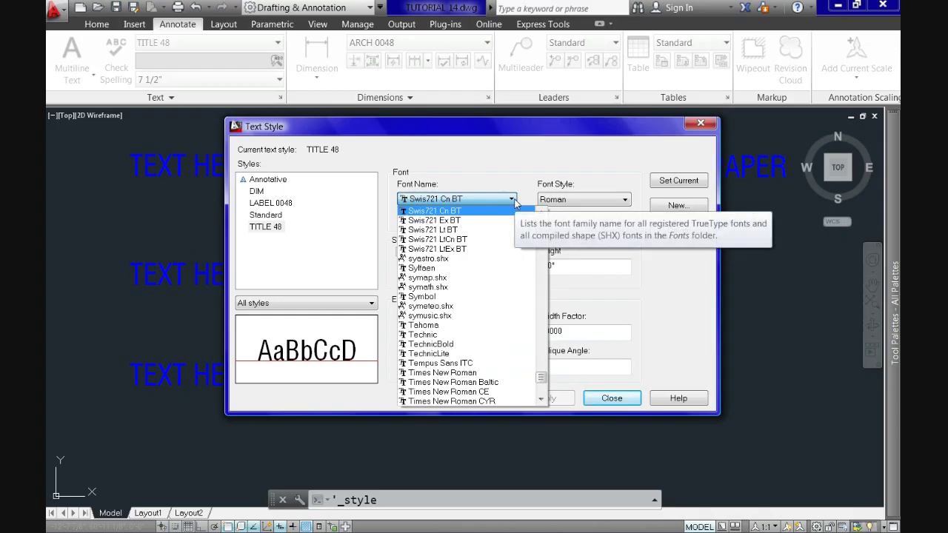
pyautogui.click(465, 374)
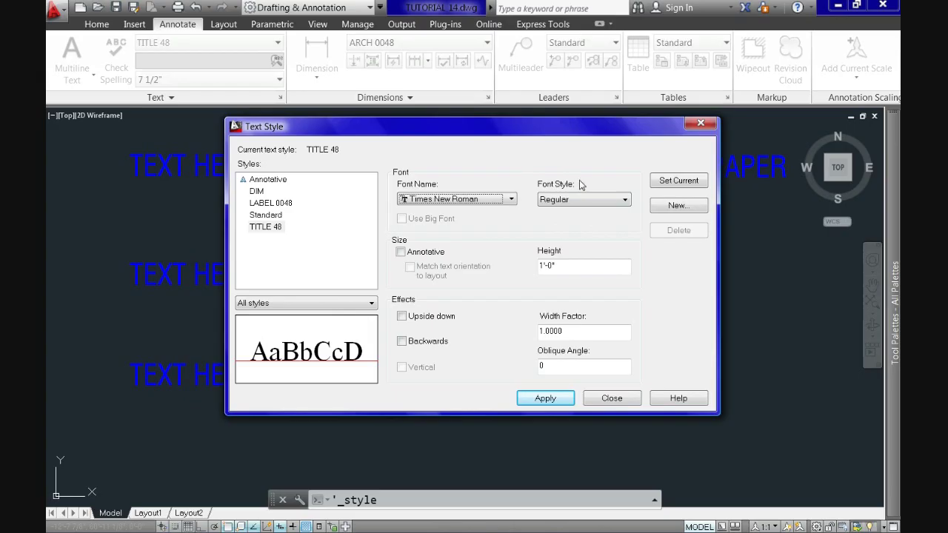
pyautogui.click(625, 206)
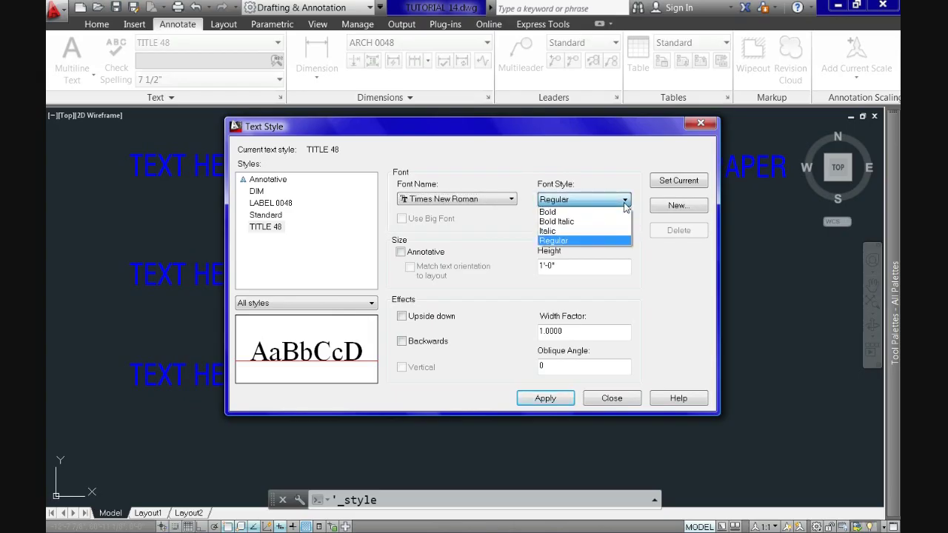
pyautogui.click(563, 213)
pyautogui.click(573, 199)
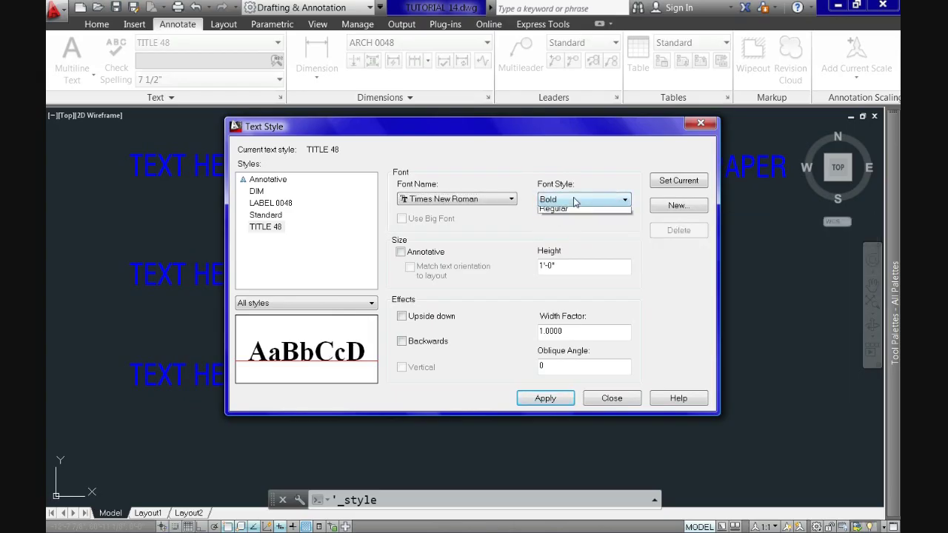
pyautogui.click(565, 221)
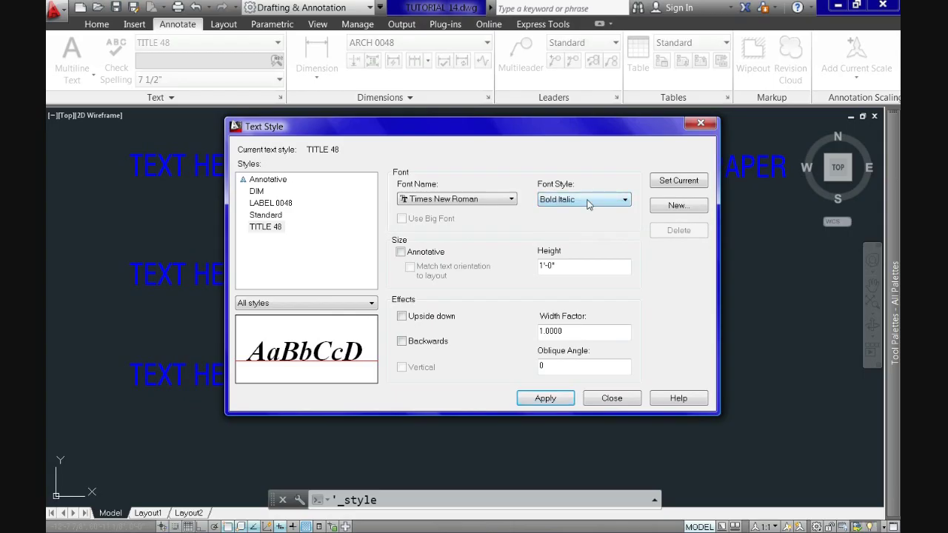
pyautogui.click(623, 200)
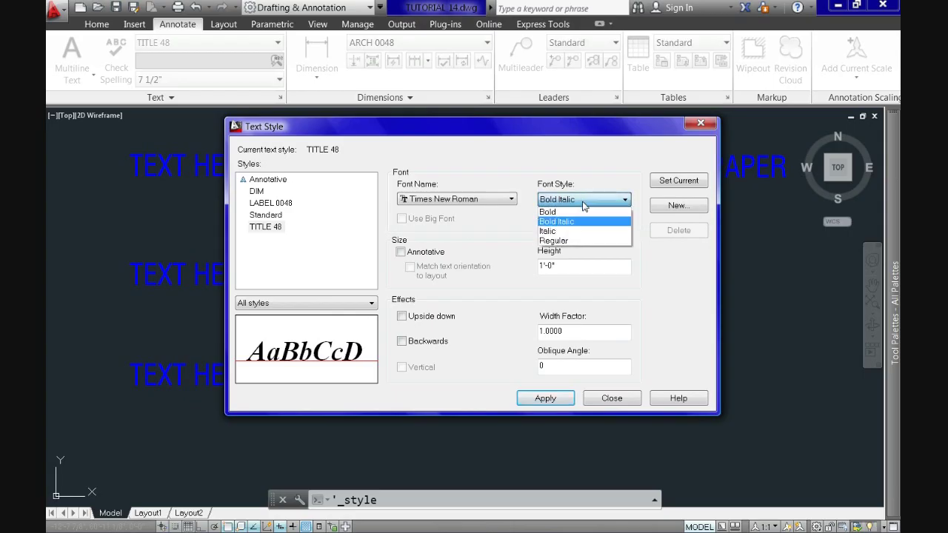
pyautogui.click(562, 241)
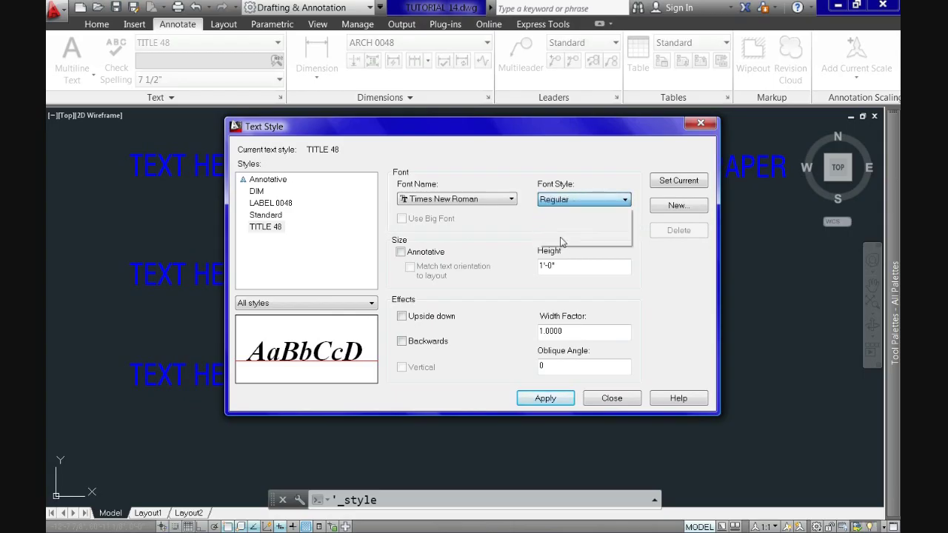
# - Try the Annotative, Upside down and Backwards options on the TITLE 48 style, switching each one off again
pyautogui.click(402, 252)
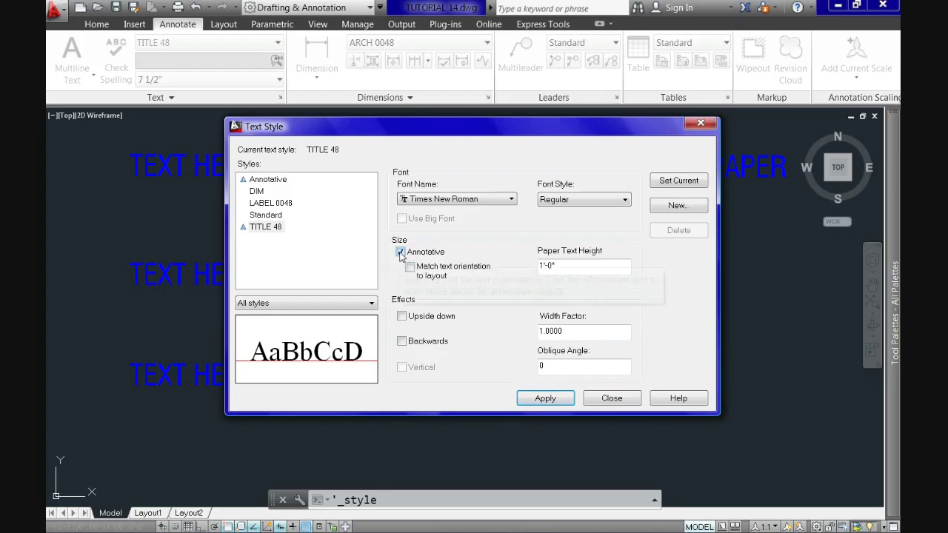
pyautogui.click(401, 252)
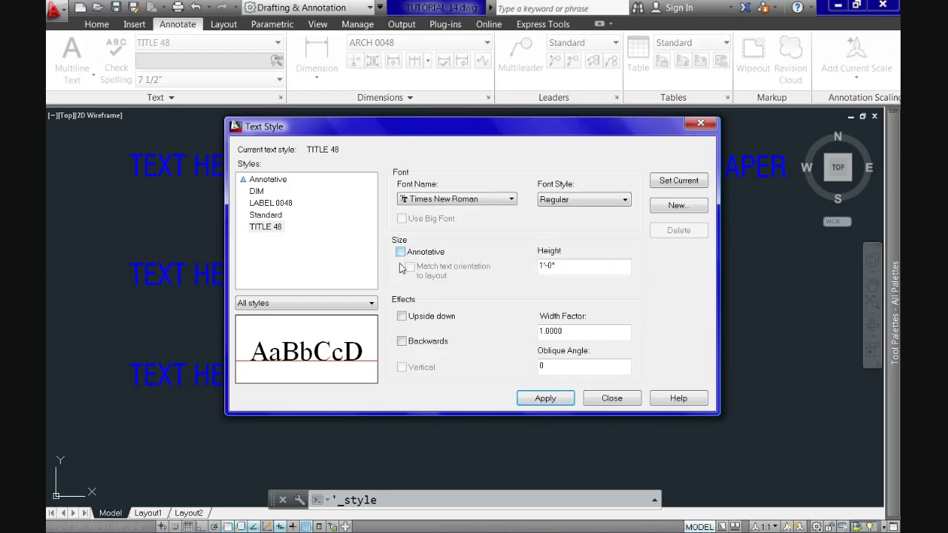
pyautogui.click(402, 316)
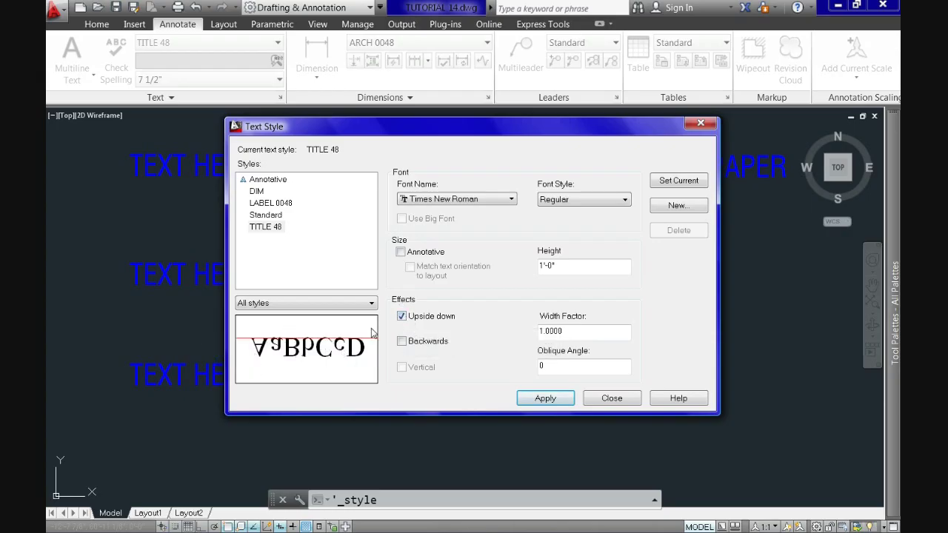
pyautogui.click(402, 317)
pyautogui.click(402, 341)
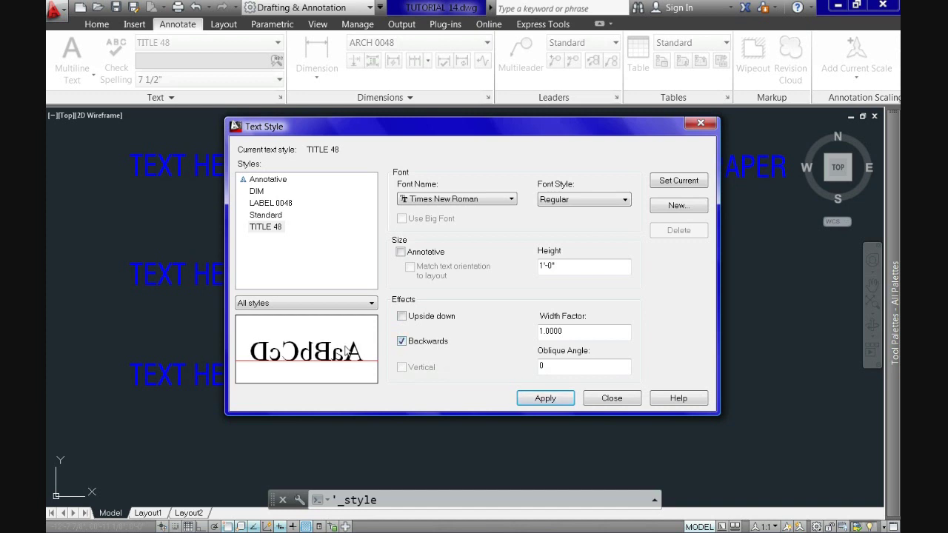
pyautogui.click(402, 341)
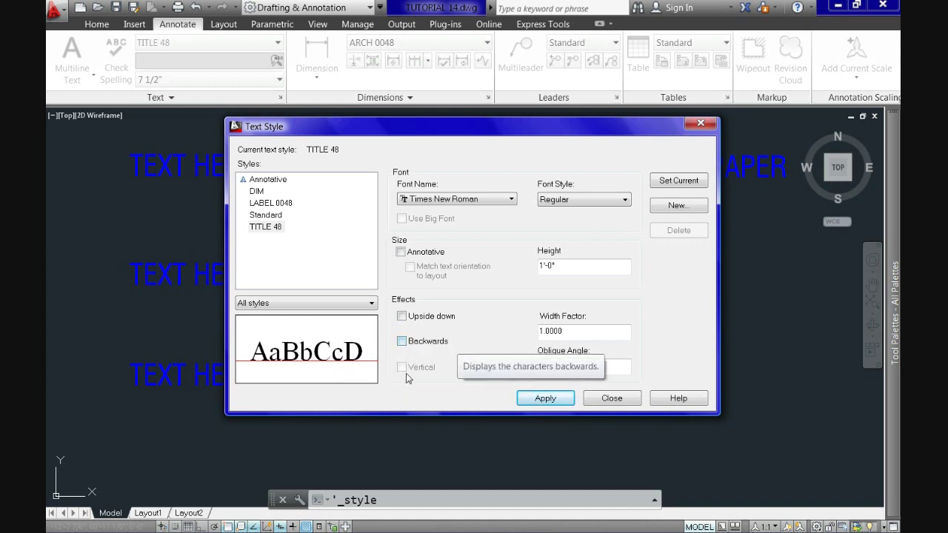
# - Try width factors of 2 and 1.5 on the TITLE 48 style and return the width factor to 1
pyautogui.doubleClick(565, 331)
pyautogui.write('2')
pyautogui.press('Return')
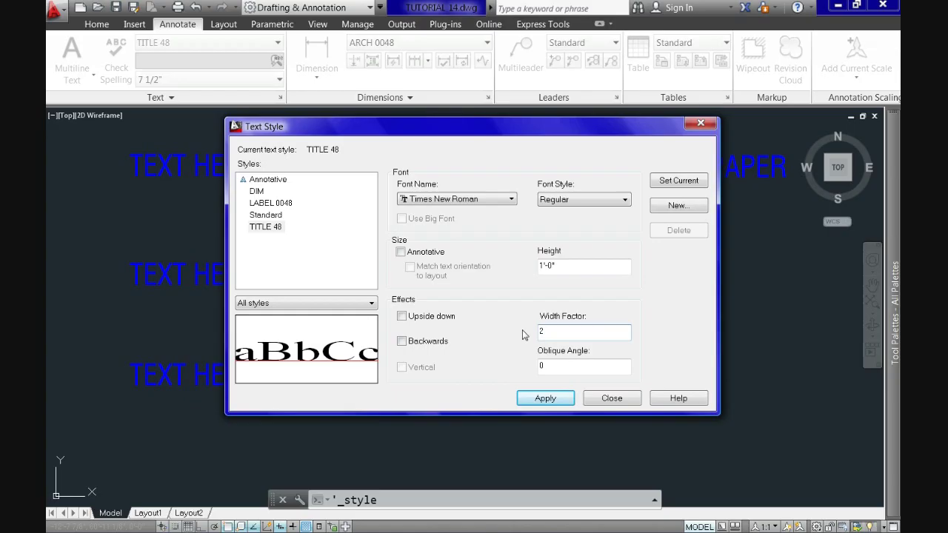
pyautogui.press('BackSpace')
pyautogui.write('1.')
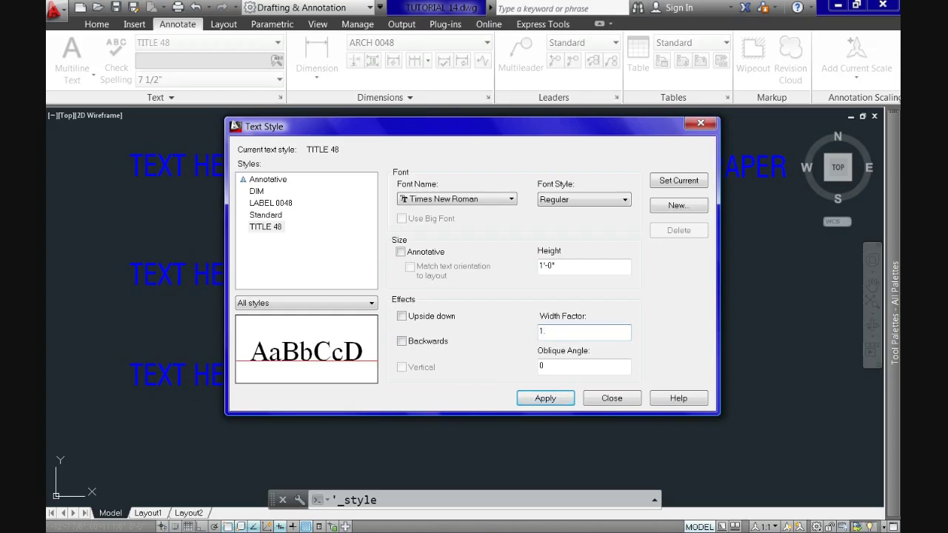
pyautogui.write('5')
pyautogui.press('BackSpace')
pyautogui.press('BackSpace')
# - Try an oblique angle of 33 on the TITLE 48 style and return the angle to 0
pyautogui.click(561, 366)
pyautogui.press('BackSpace')
pyautogui.write('33')
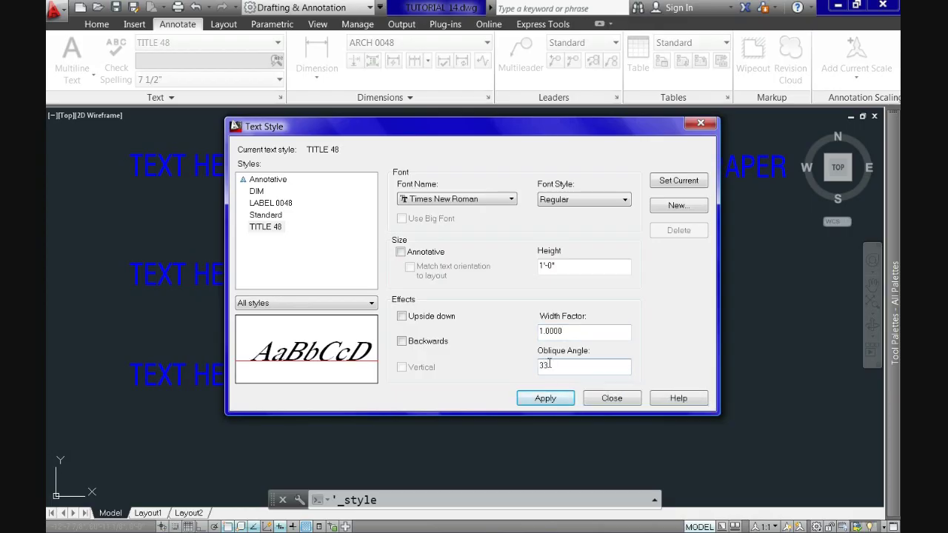
pyautogui.press('BackSpace')
pyautogui.write('0')
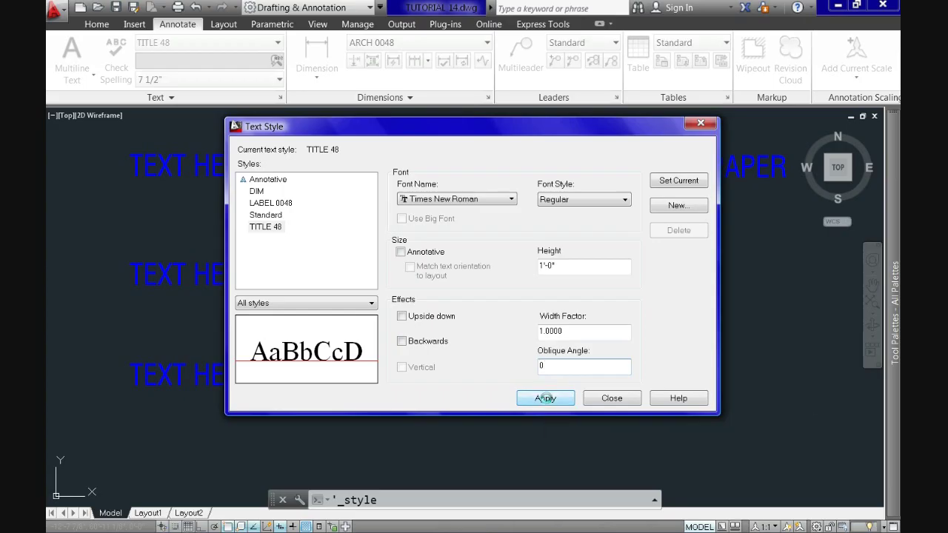
# - Apply the TITLE 48 text style settings and close the Text Style dialog
pyautogui.click(548, 400)
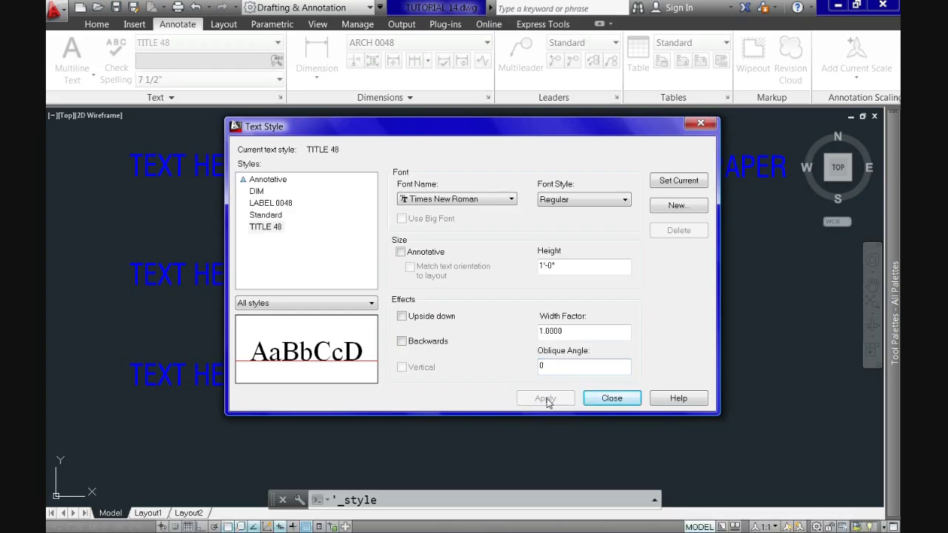
pyautogui.click(610, 398)
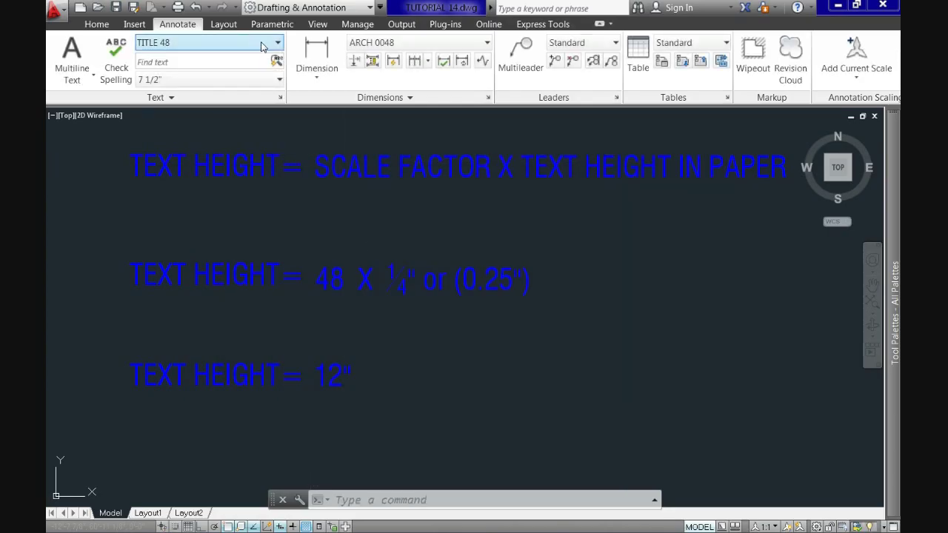
pyautogui.click(265, 48)
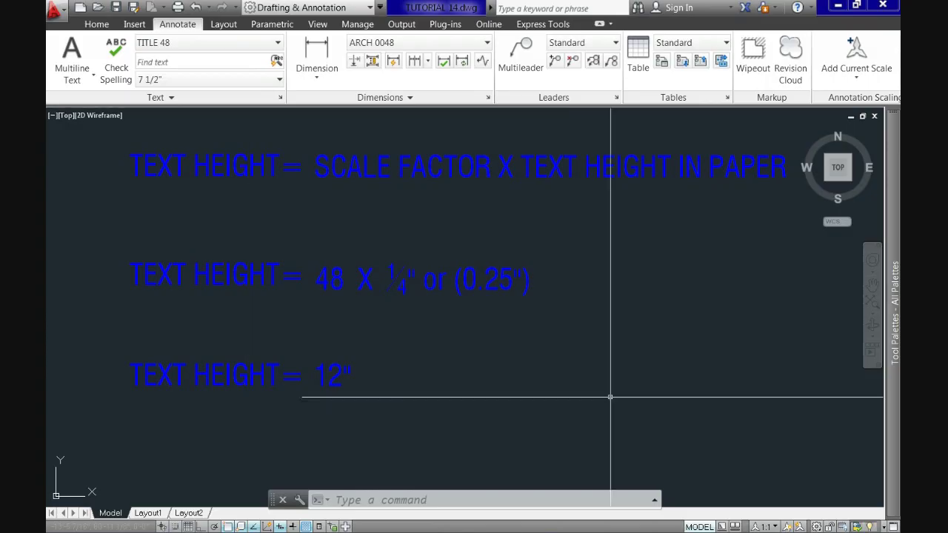
# - Create a new text style named TEXT 48
pyautogui.click(280, 97)
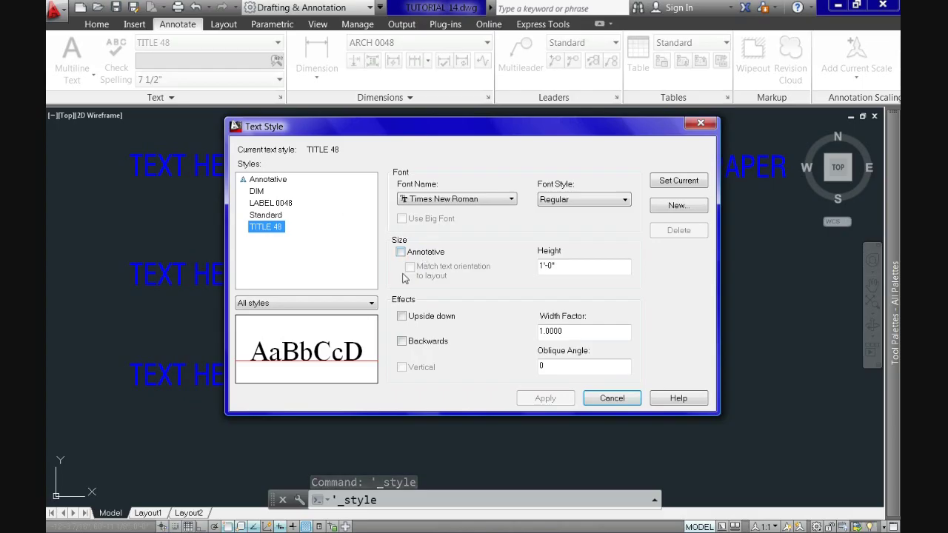
pyautogui.click(677, 208)
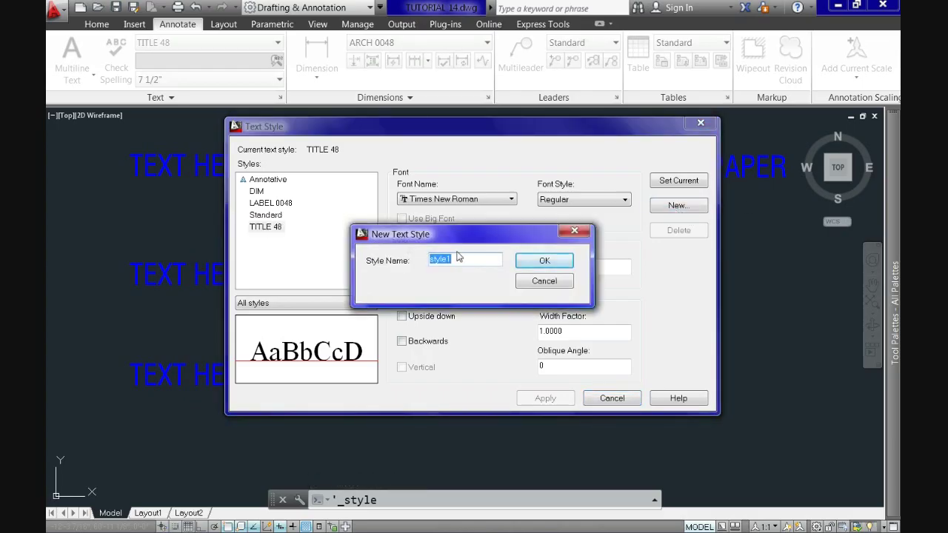
pyautogui.write('TEXT 48')
pyautogui.click(540, 263)
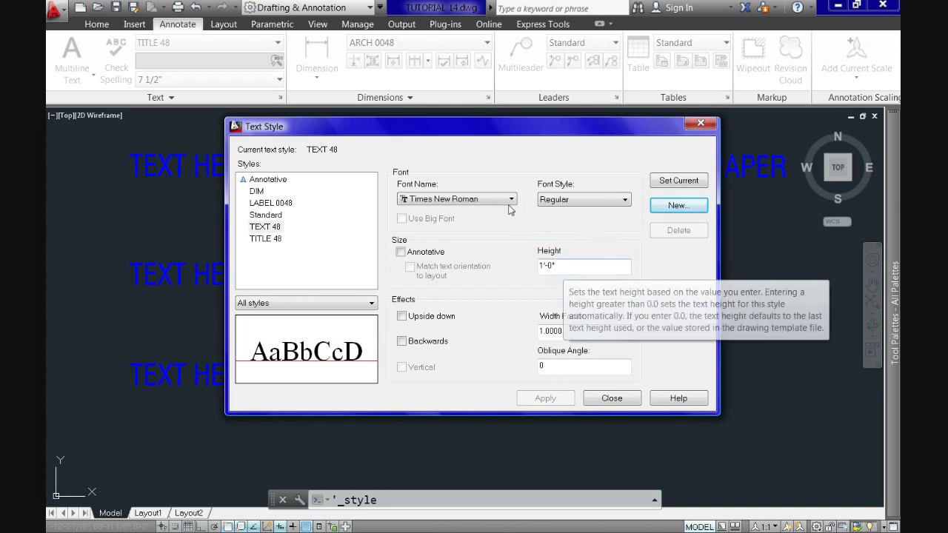
# - Set the TEXT 48 style's height to 6 inches, apply the change and close the text style settings
pyautogui.moveTo(568, 267); pyautogui.dragTo(517, 259)
pyautogui.write('6')
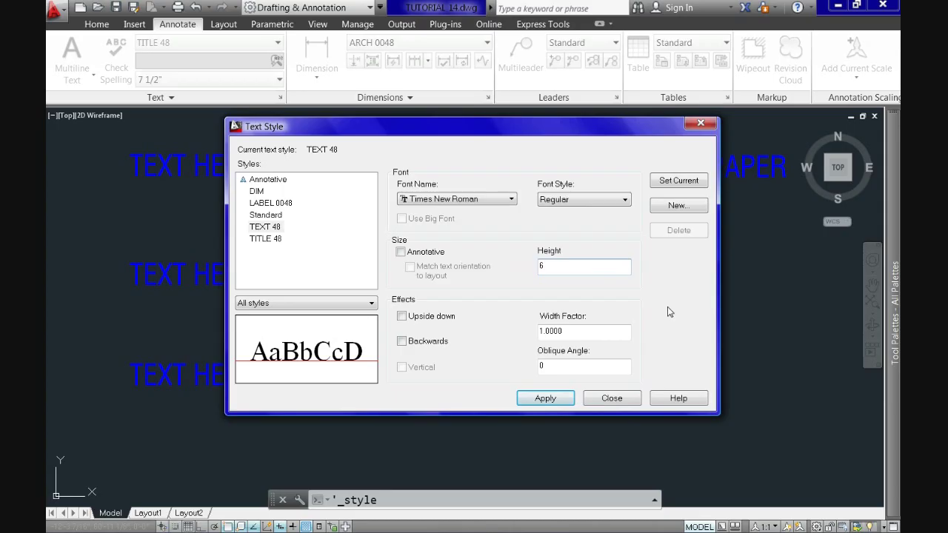
pyautogui.click(591, 333)
pyautogui.click(543, 398)
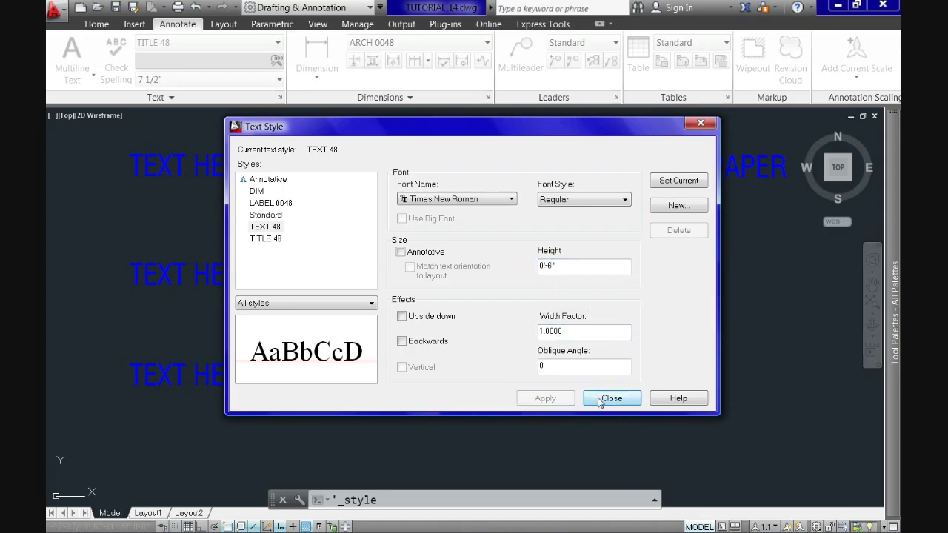
pyautogui.click(600, 400)
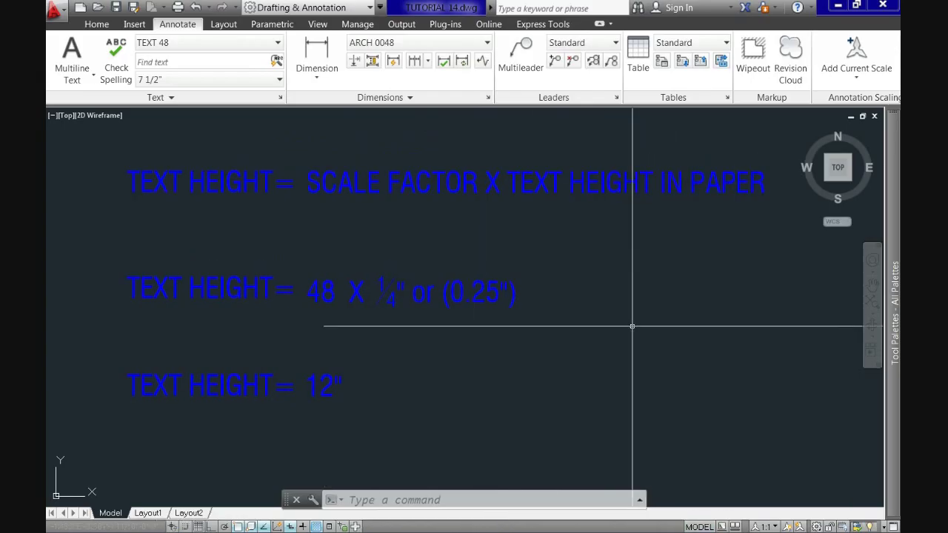
# - Make TITLE 48 the current text style for annotating the floor plan
pyautogui.scroll(-4, 586, 328)
pyautogui.moveTo(568, 317); pyautogui.dragTo(566, 203, button='middle')
pyautogui.scroll(-2, 563, 222)
pyautogui.scroll(-2, 524, 320)
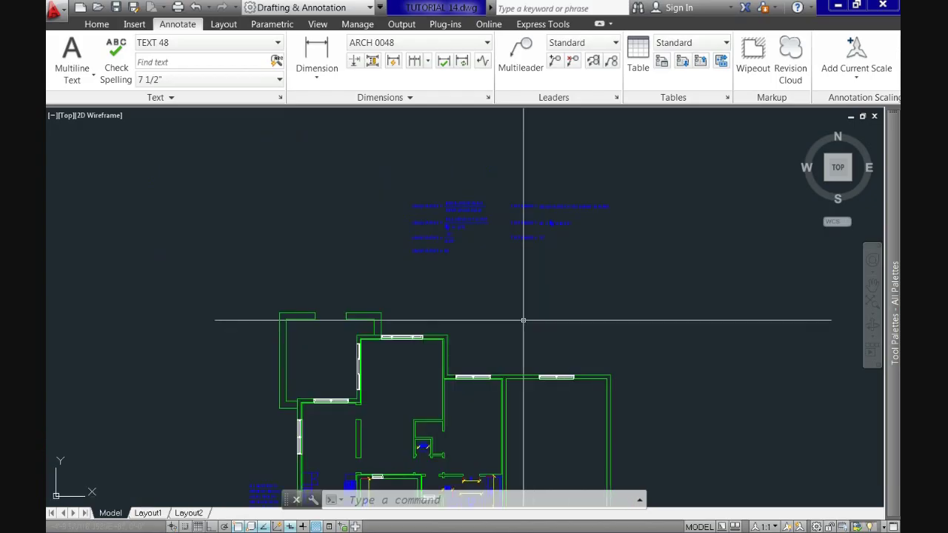
pyautogui.moveTo(518, 337); pyautogui.dragTo(512, 155, button='middle')
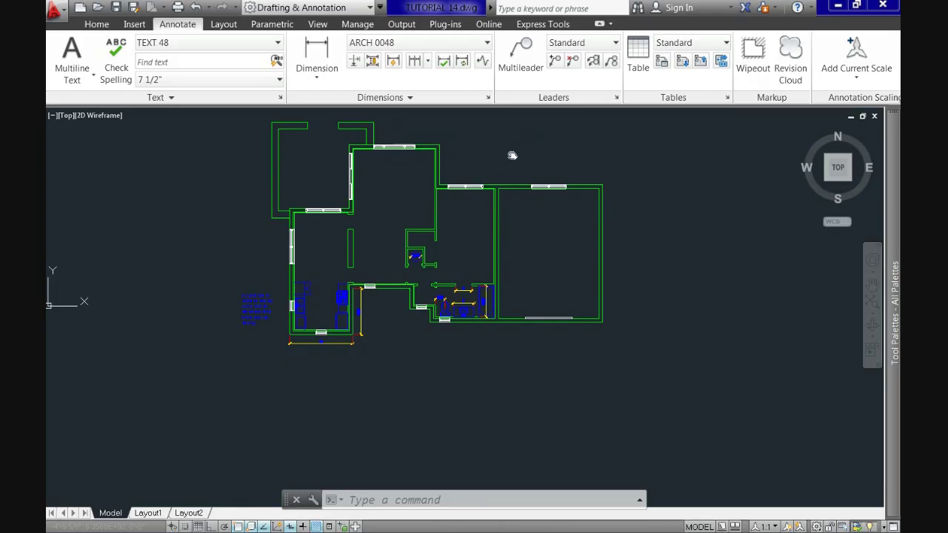
pyautogui.click(278, 42)
pyautogui.press('Escape')
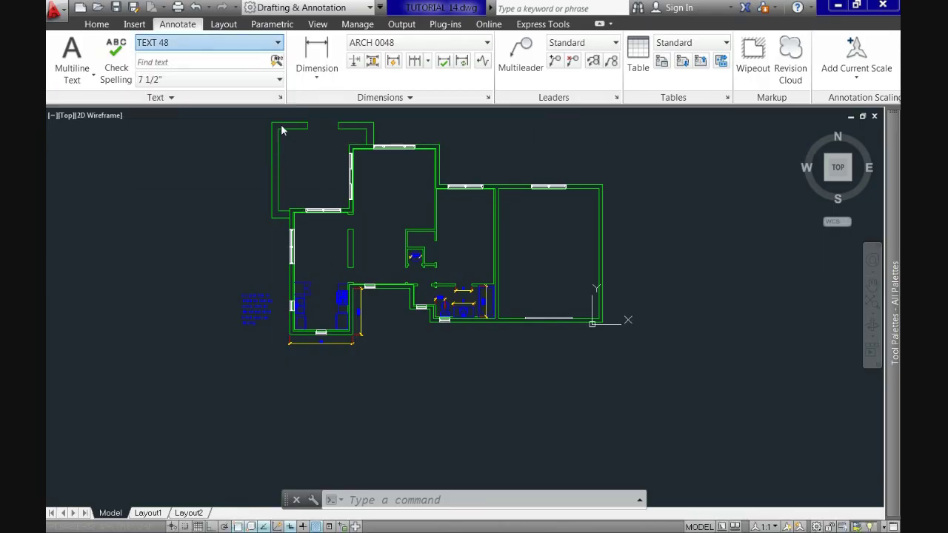
pyautogui.press('Down')
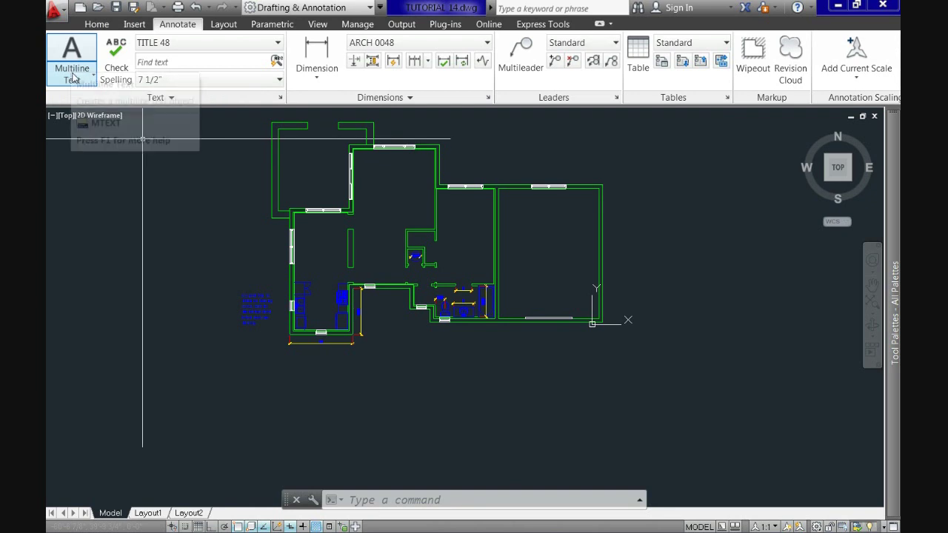
# - Place the multiline text title FLOOR PLAN below the floor plan in the TITLE 48 style
pyautogui.click(72, 78)
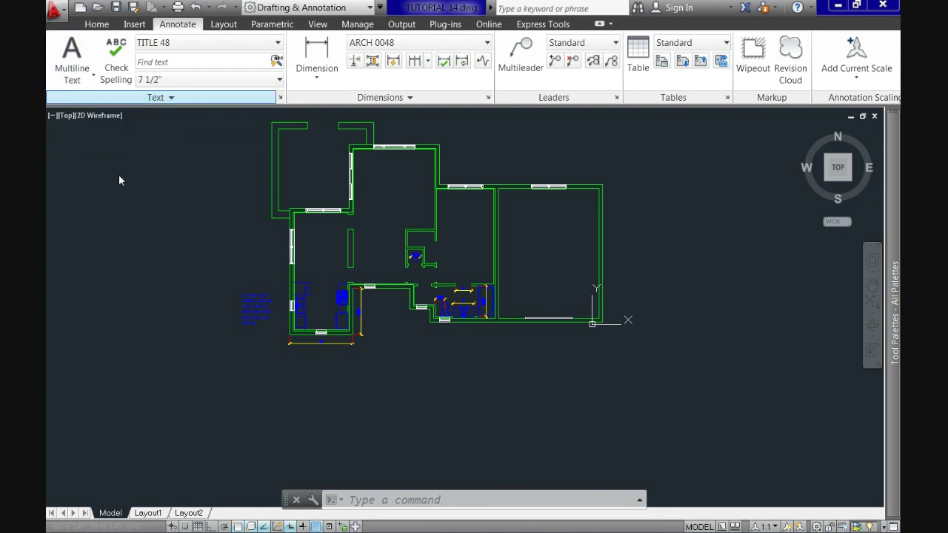
pyautogui.click(72, 52)
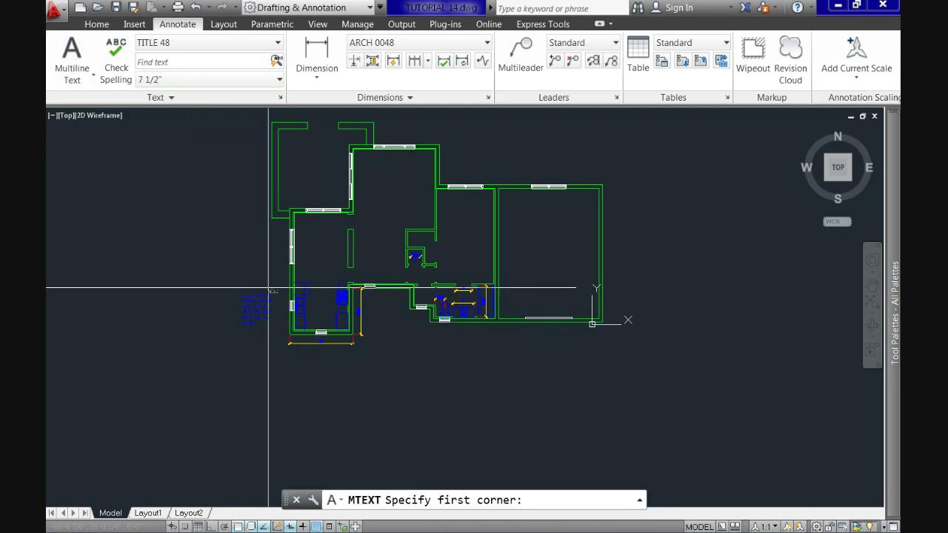
pyautogui.click(402, 342)
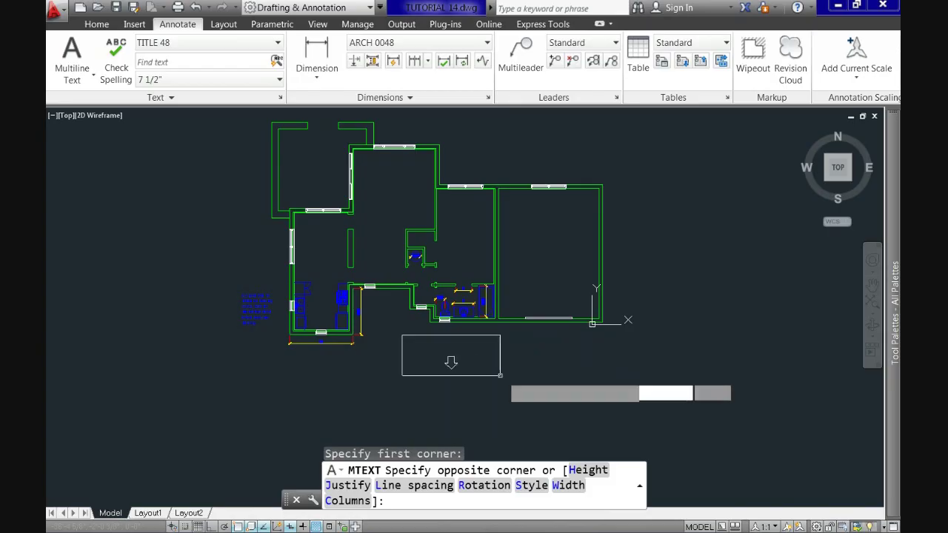
pyautogui.click(504, 331)
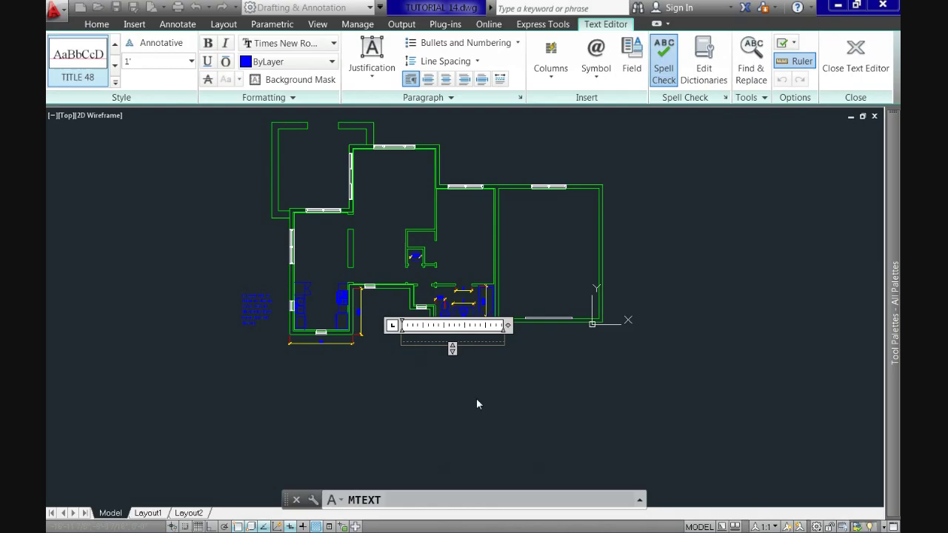
pyautogui.write('PORCH')
pyautogui.click(476, 404)
pyautogui.scroll(5, 450, 355)
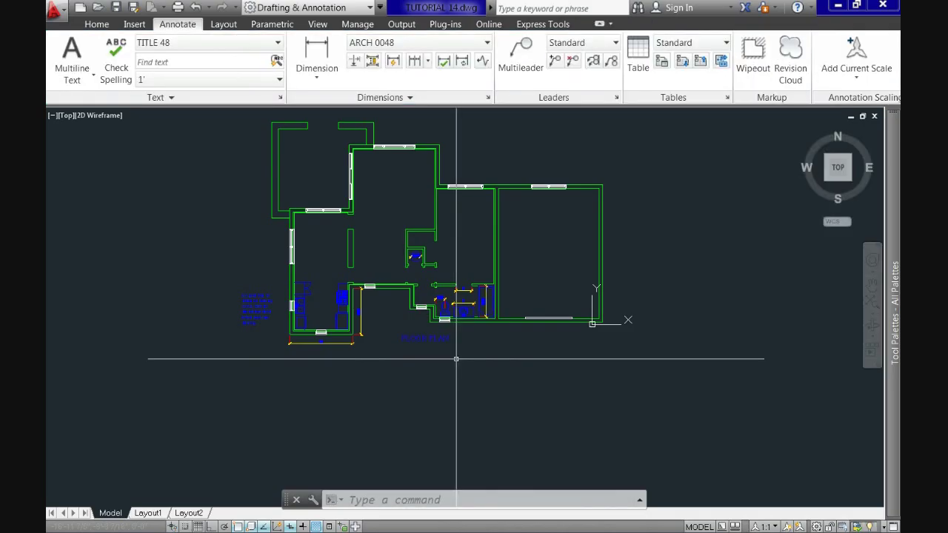
pyautogui.scroll(-4, 446, 353)
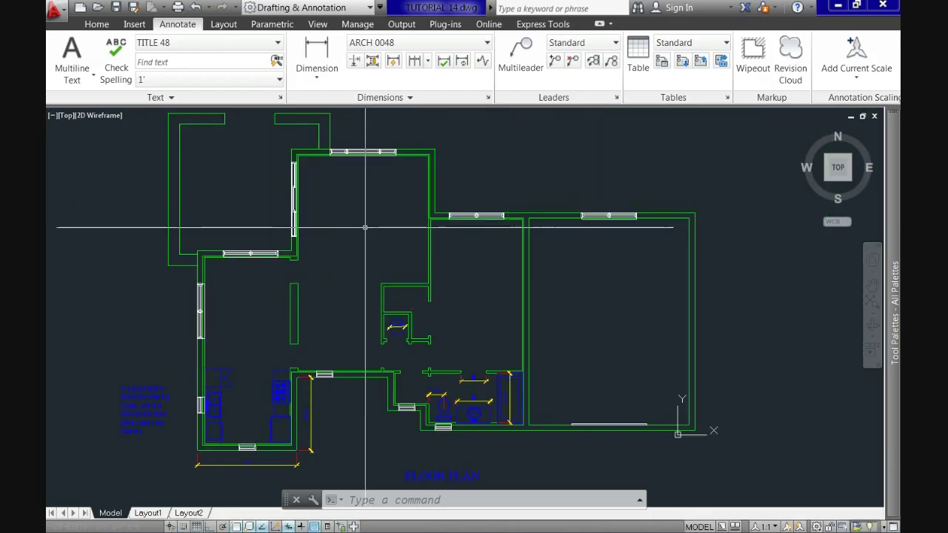
# - Preview the Annotative and Standard dimension styles and start a new dimension style based on Standard
pyautogui.click(489, 99)
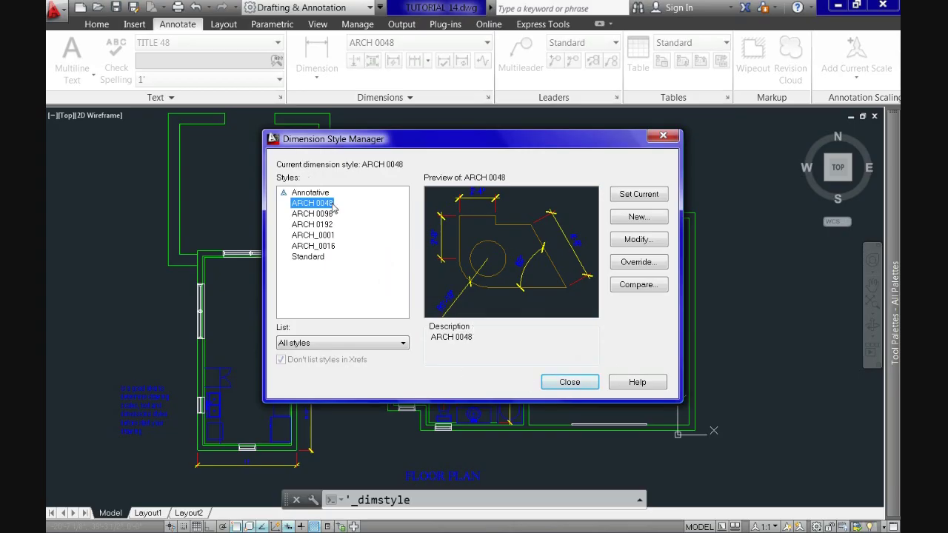
pyautogui.click(308, 194)
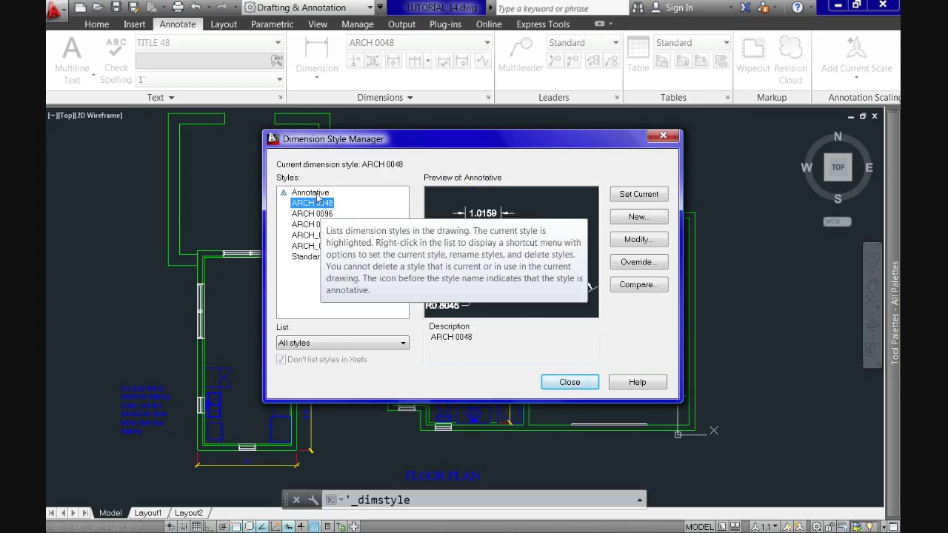
pyautogui.click(310, 258)
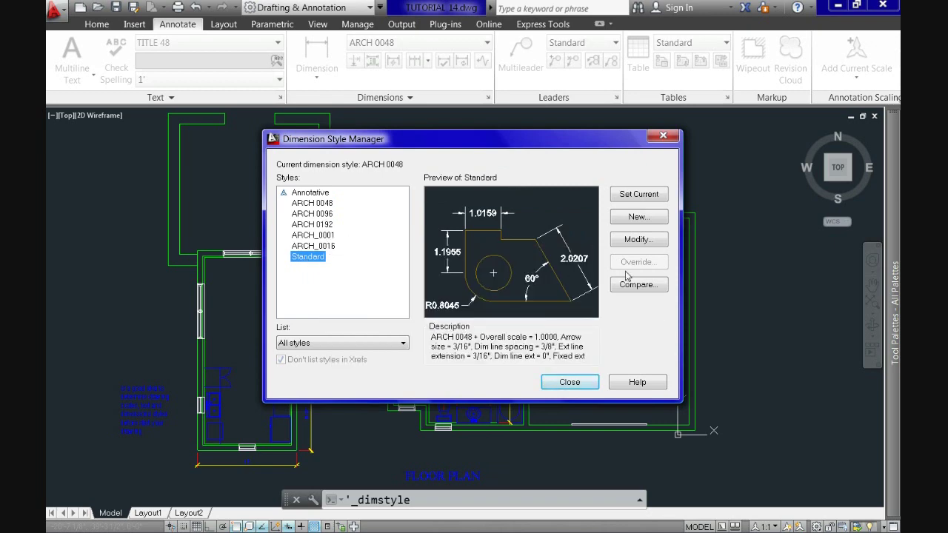
pyautogui.click(642, 218)
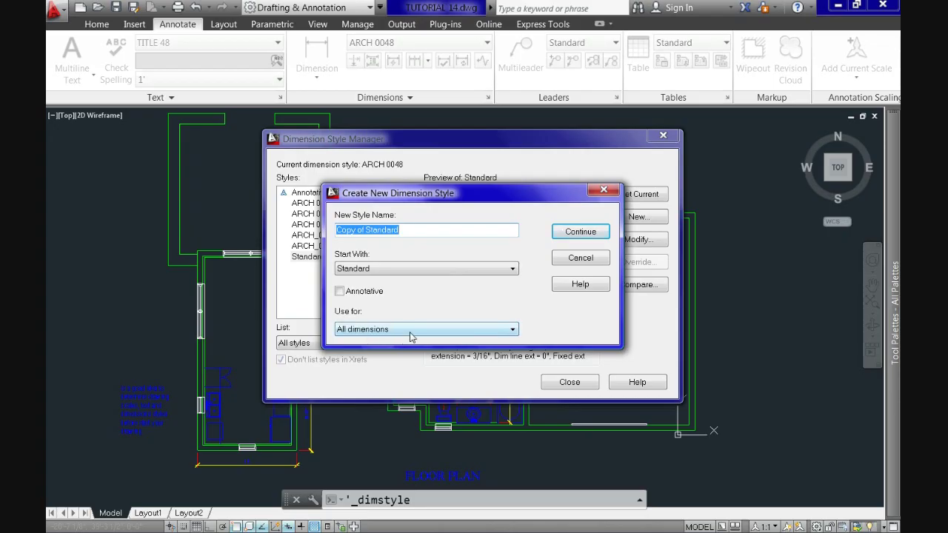
# - Try limiting the new dimension style to angular dimensions and return it to All dimensions
pyautogui.click(508, 332)
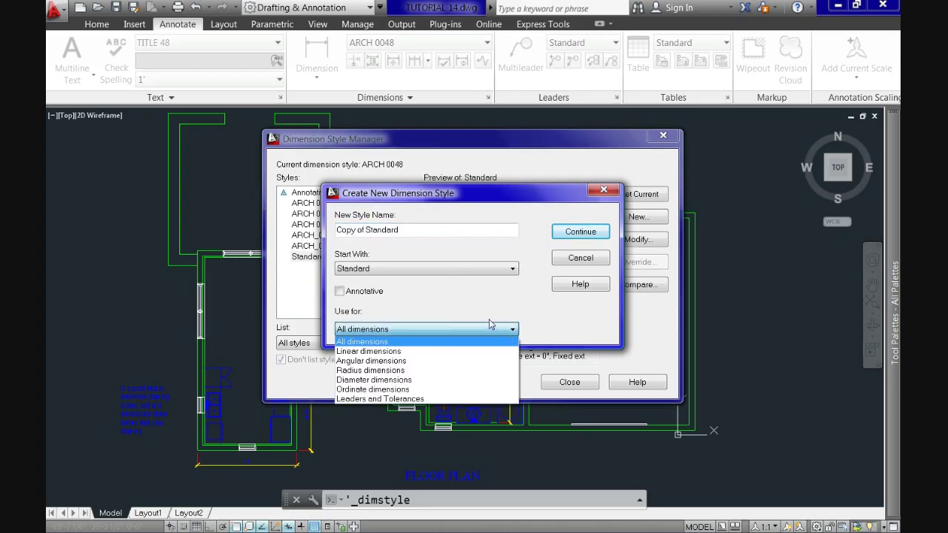
pyautogui.click(405, 362)
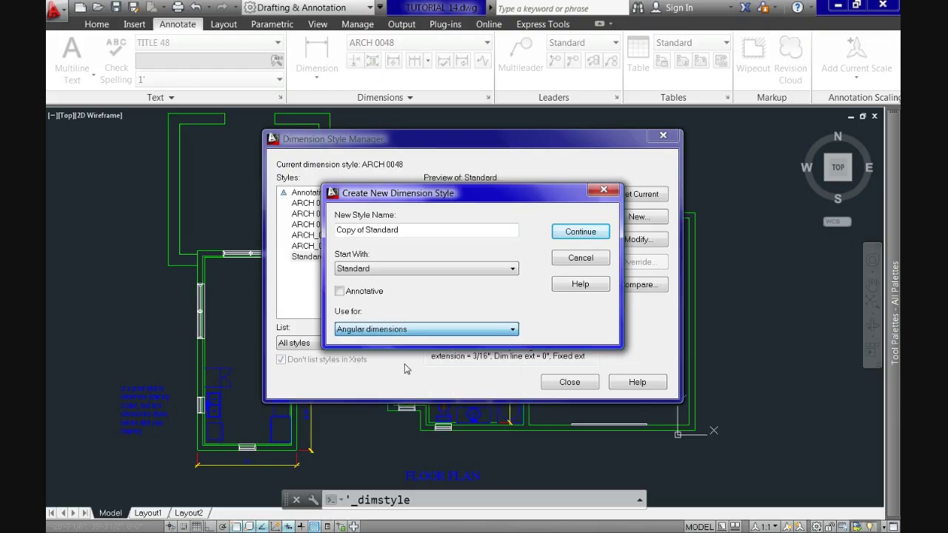
pyautogui.click(486, 331)
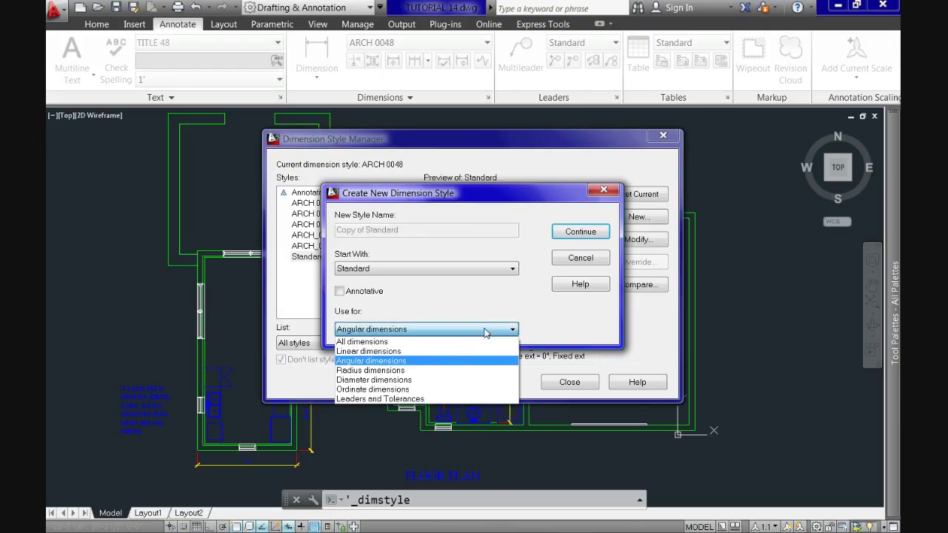
pyautogui.click(396, 341)
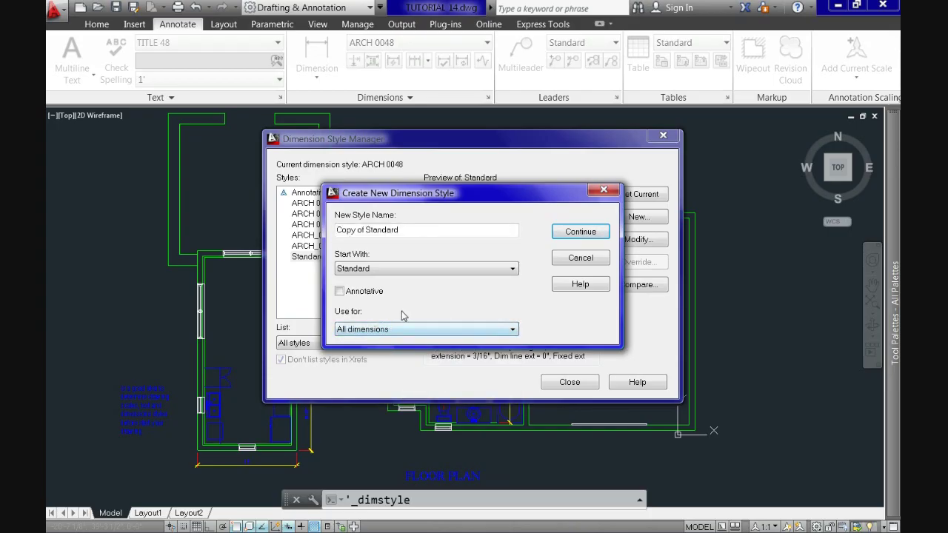
# - Base the new dimension style on ARCH 0048, leaving it non-annotative, and continue to its settings
pyautogui.click(340, 293)
pyautogui.click(496, 270)
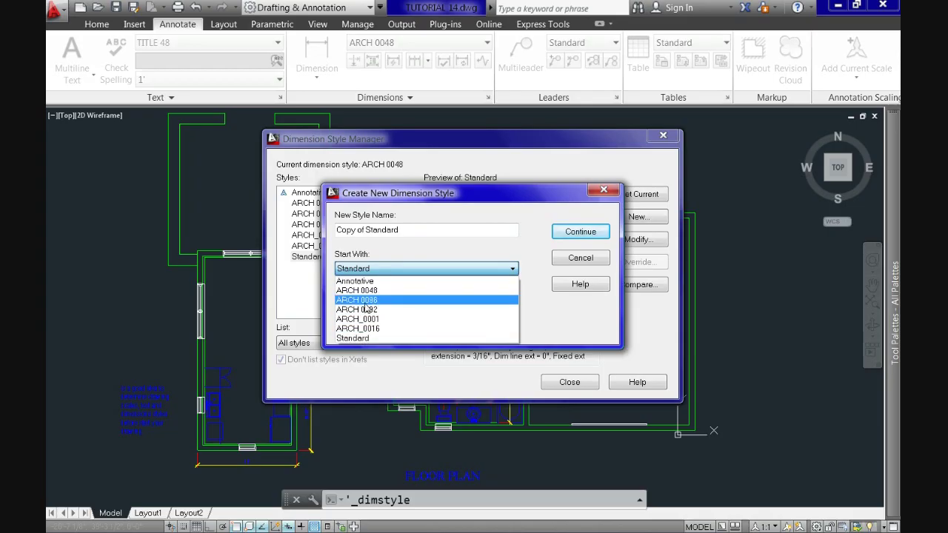
pyautogui.click(427, 256)
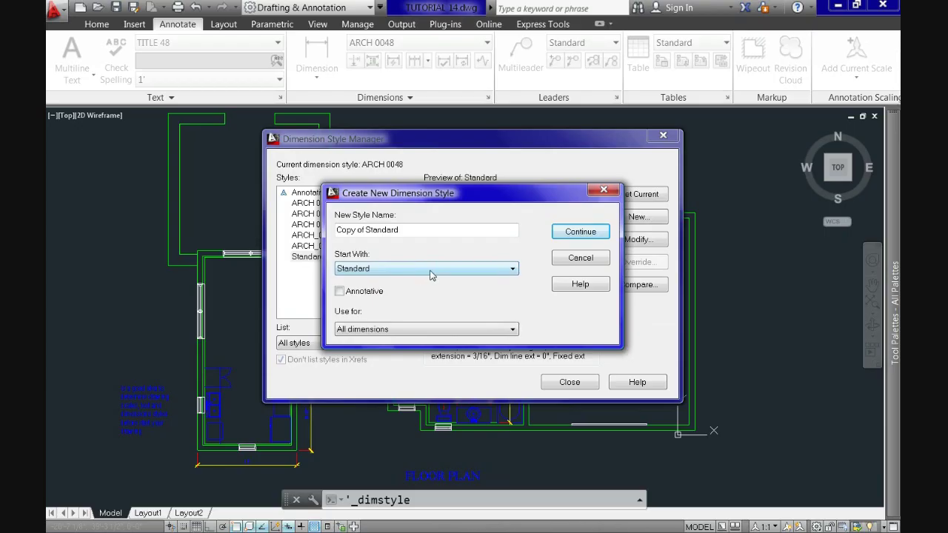
pyautogui.click(436, 272)
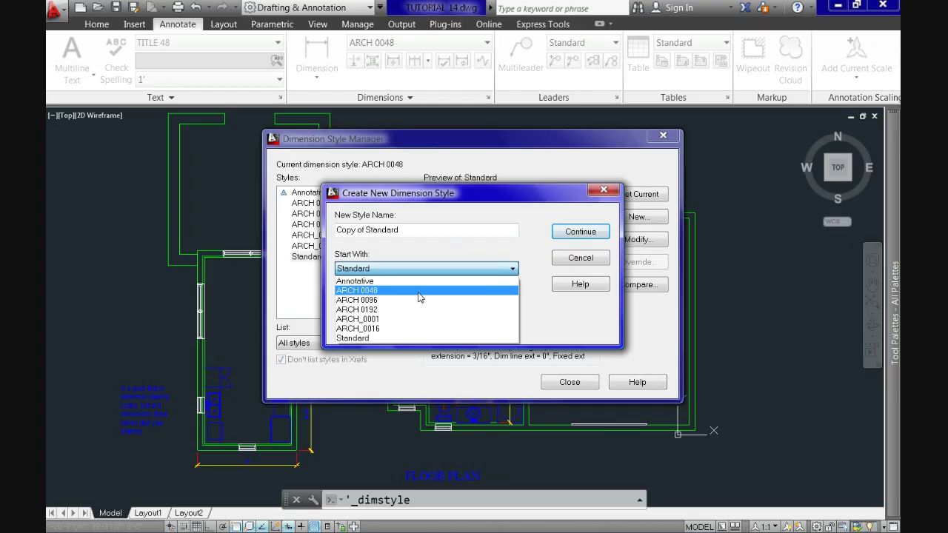
pyautogui.click(413, 291)
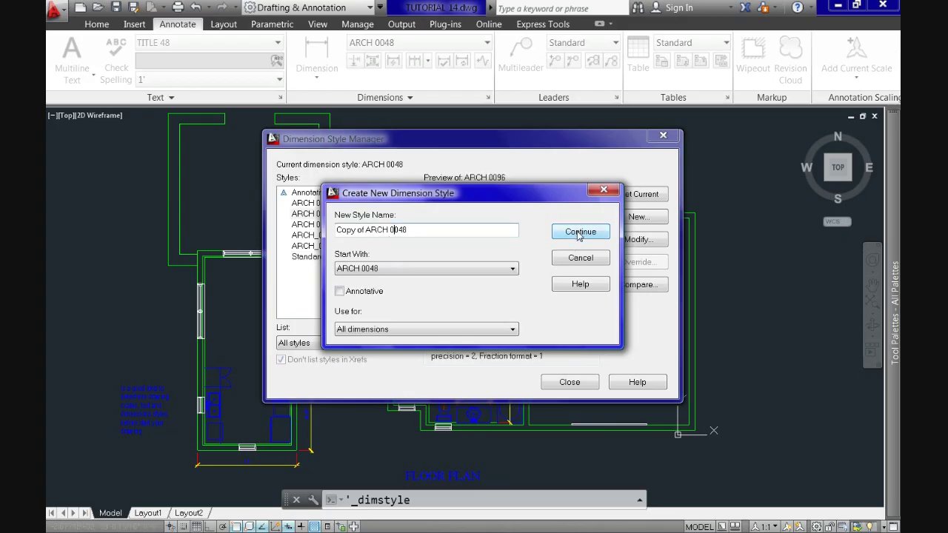
pyautogui.click(580, 234)
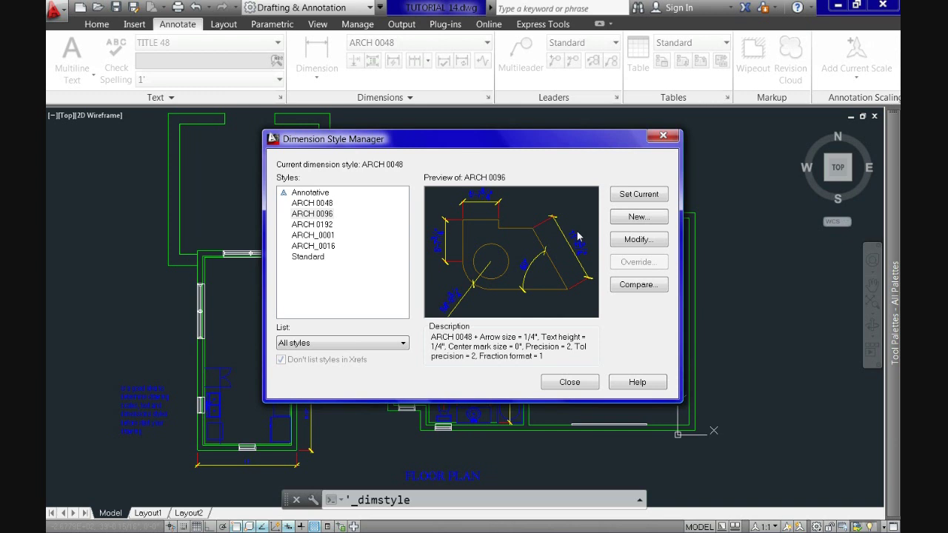
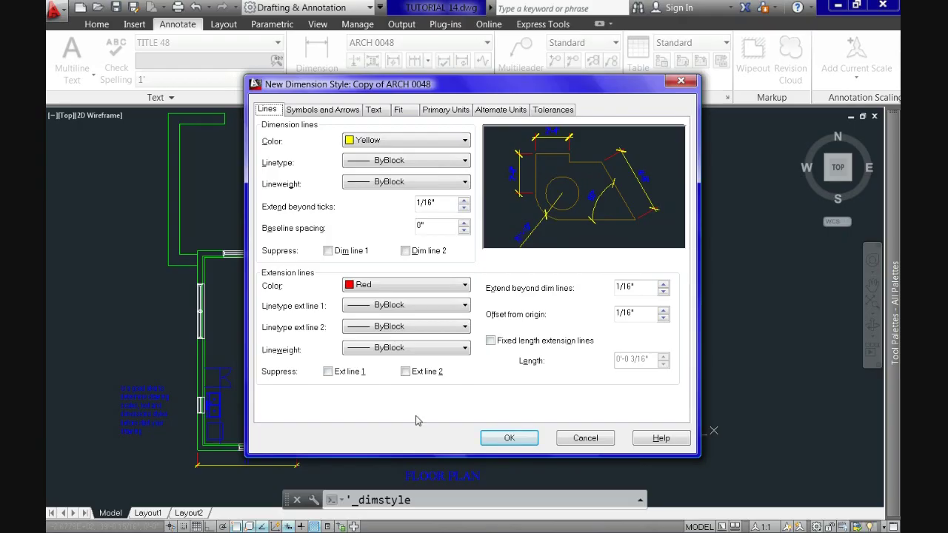
# - Try ByLayer as the dimension line color and return it to Yellow
pyautogui.click(268, 110)
pyautogui.click(462, 141)
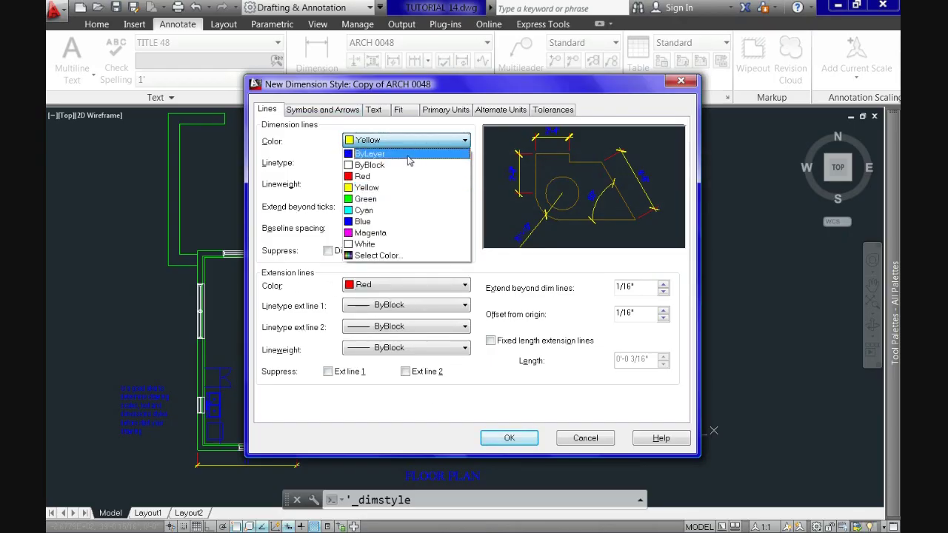
pyautogui.click(410, 154)
pyautogui.click(448, 145)
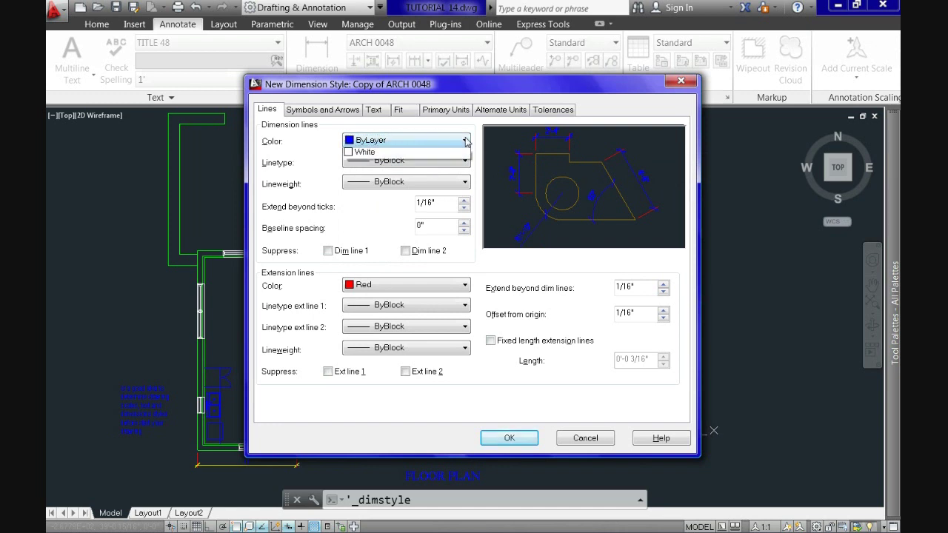
pyautogui.click(383, 188)
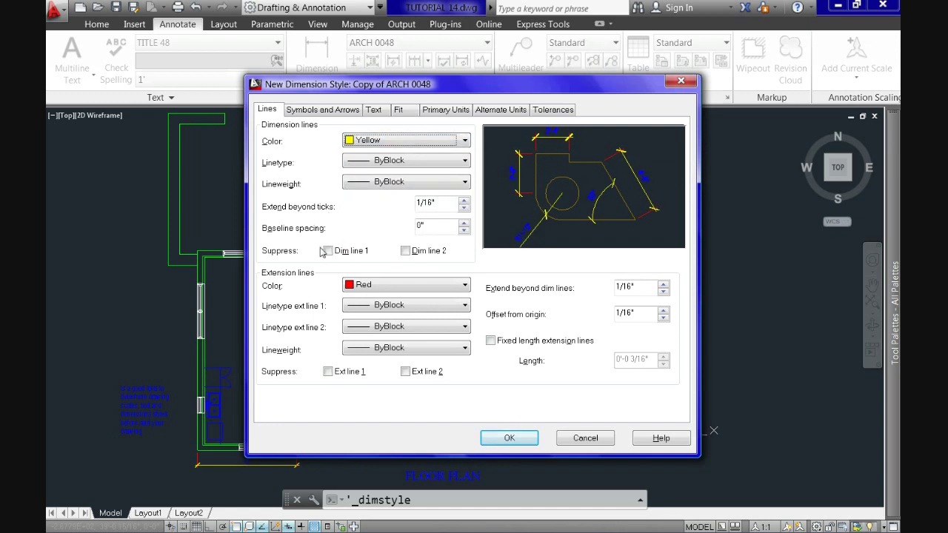
# - Try Green as the extension line color and return it to Red
pyautogui.click(415, 286)
pyautogui.click(400, 344)
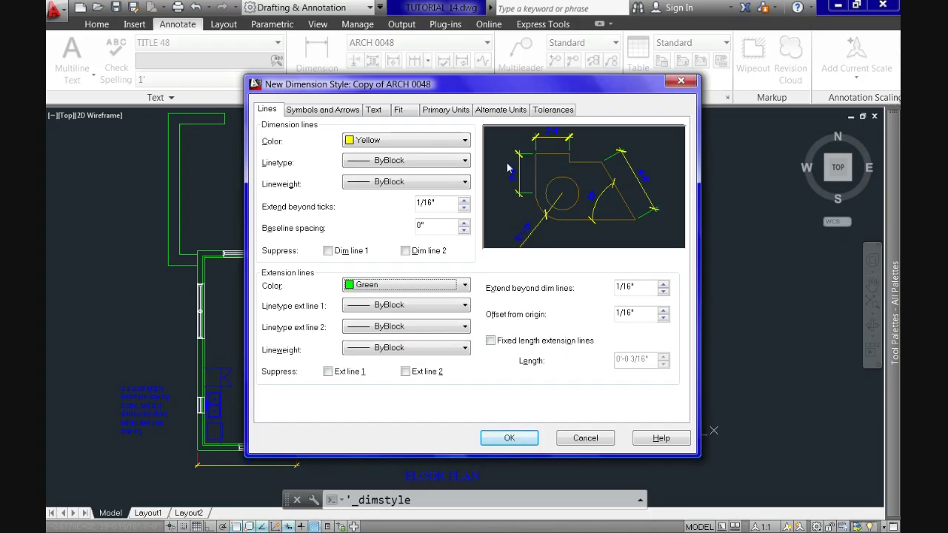
pyautogui.click(465, 286)
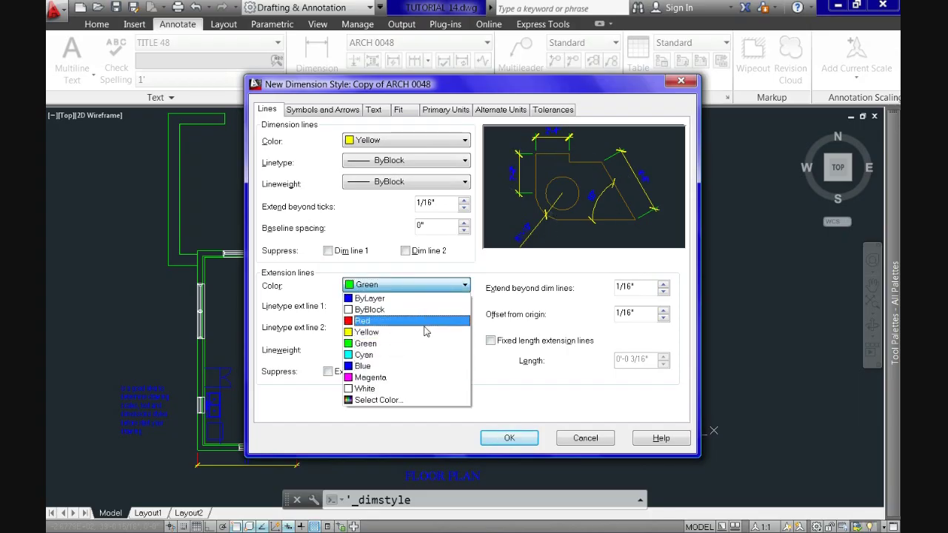
pyautogui.click(423, 320)
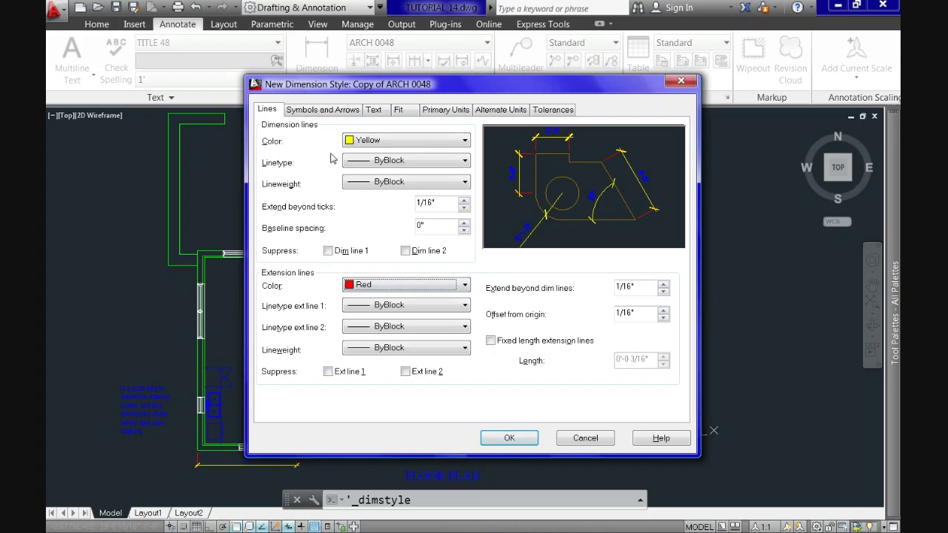
# - Try Closed filled arrowheads for the dimension style and return them to Architectural tick
pyautogui.click(323, 111)
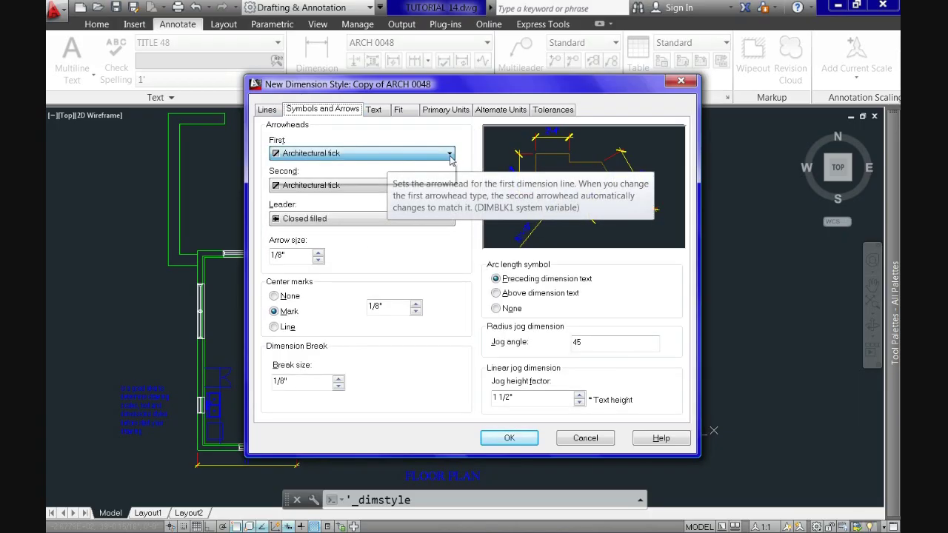
pyautogui.click(449, 155)
pyautogui.click(337, 154)
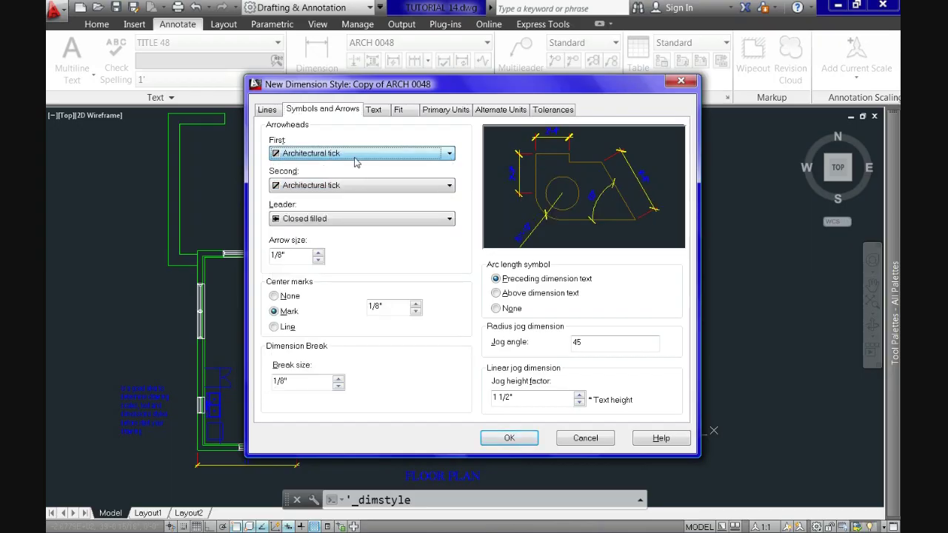
pyautogui.click(363, 156)
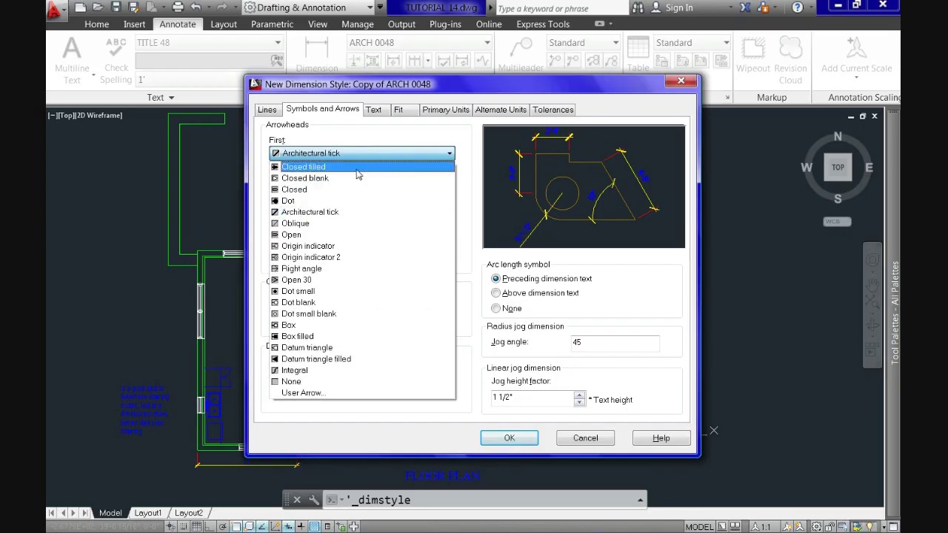
pyautogui.click(358, 166)
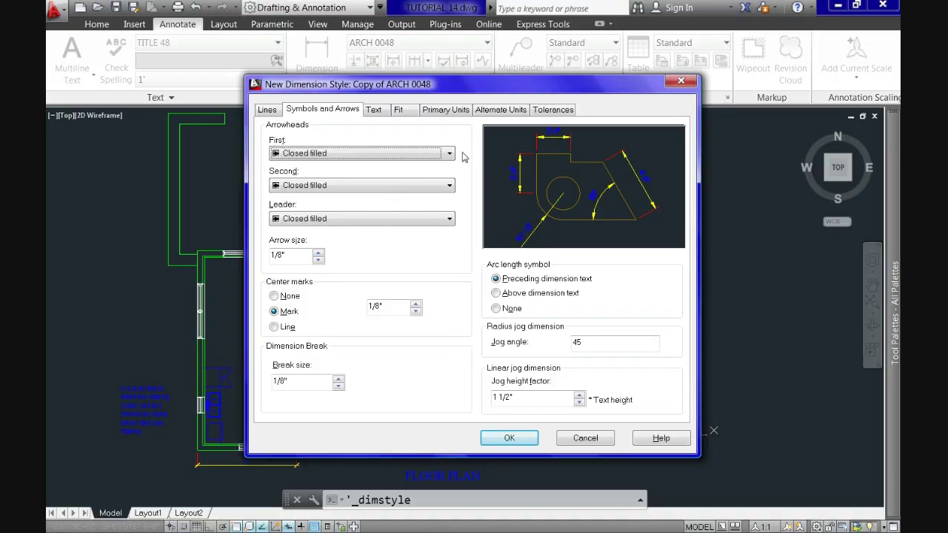
pyautogui.click(383, 154)
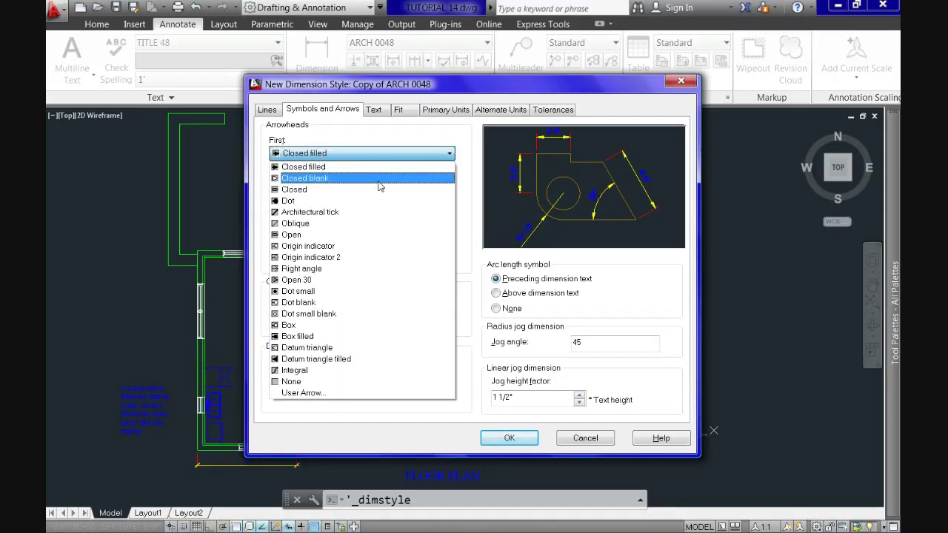
pyautogui.click(339, 213)
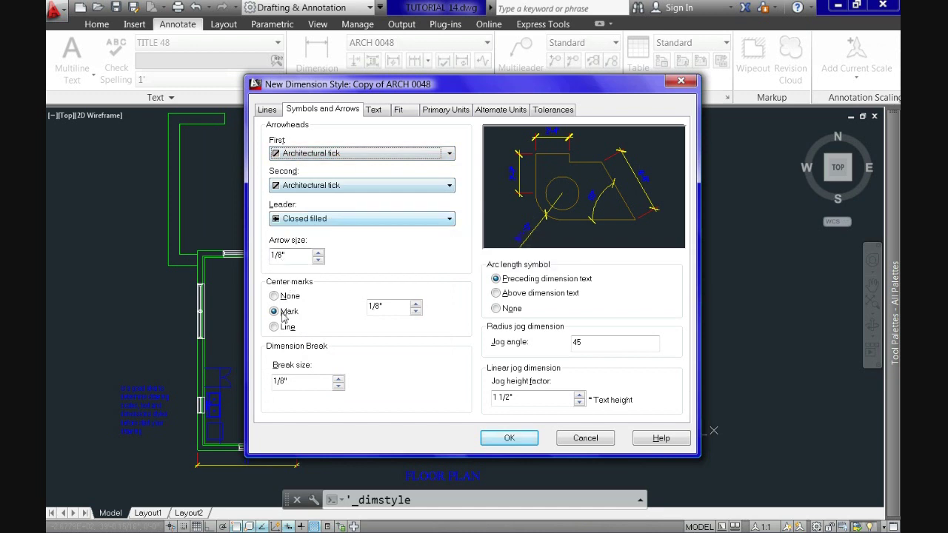
# - Try drawing a frame around the dimension text and remove the frame again
pyautogui.click(375, 111)
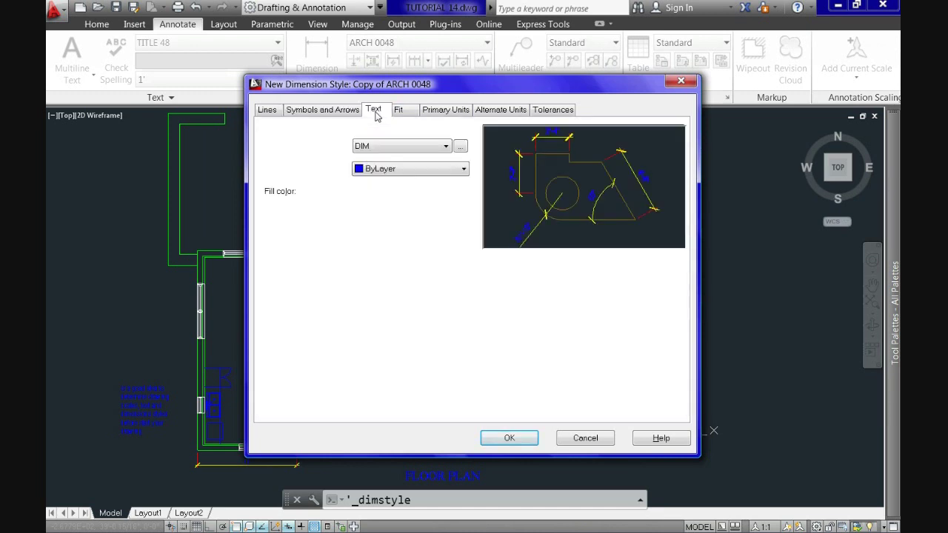
pyautogui.click(447, 147)
pyautogui.click(365, 165)
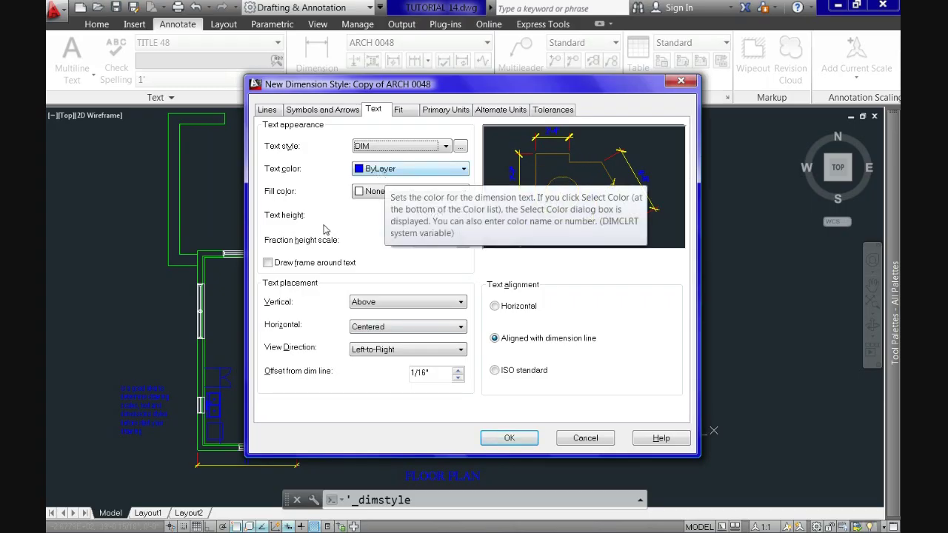
pyautogui.click(268, 264)
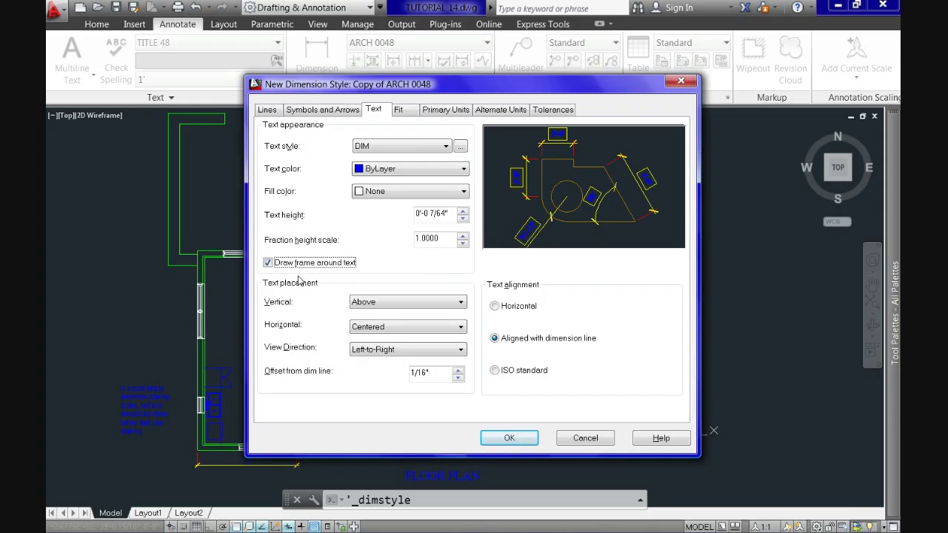
pyautogui.click(268, 264)
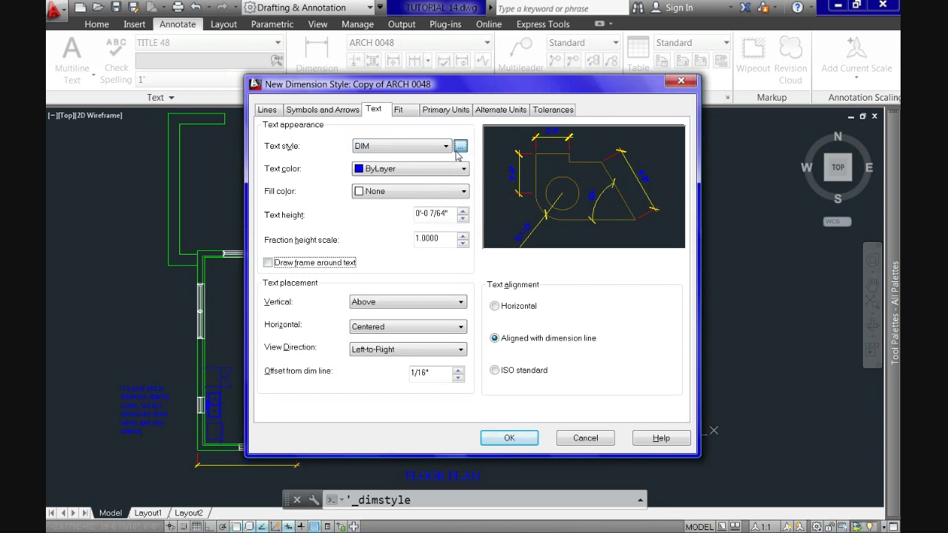
# - Examine the font and height settings of the DIM text style and close them without changes
pyautogui.click(459, 147)
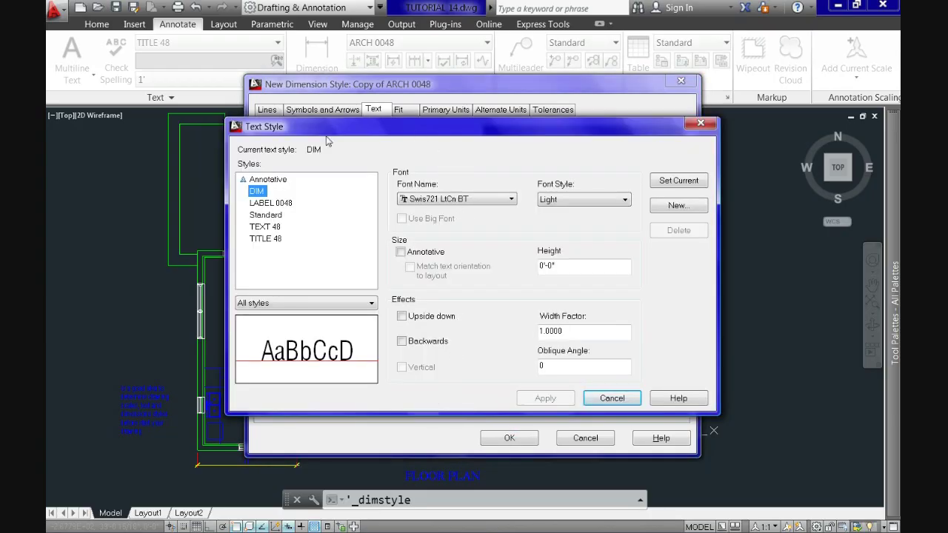
pyautogui.moveTo(445, 130); pyautogui.dragTo(525, 94)
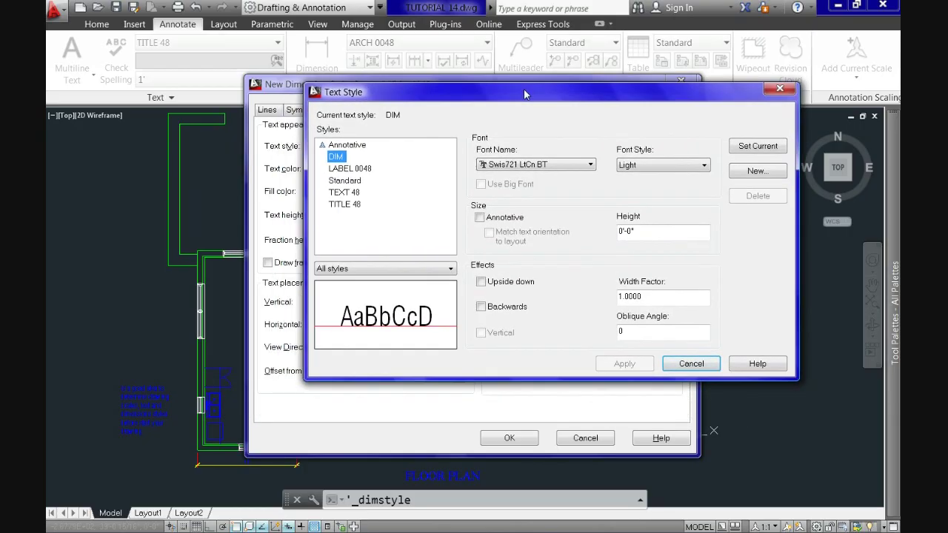
pyautogui.click(778, 89)
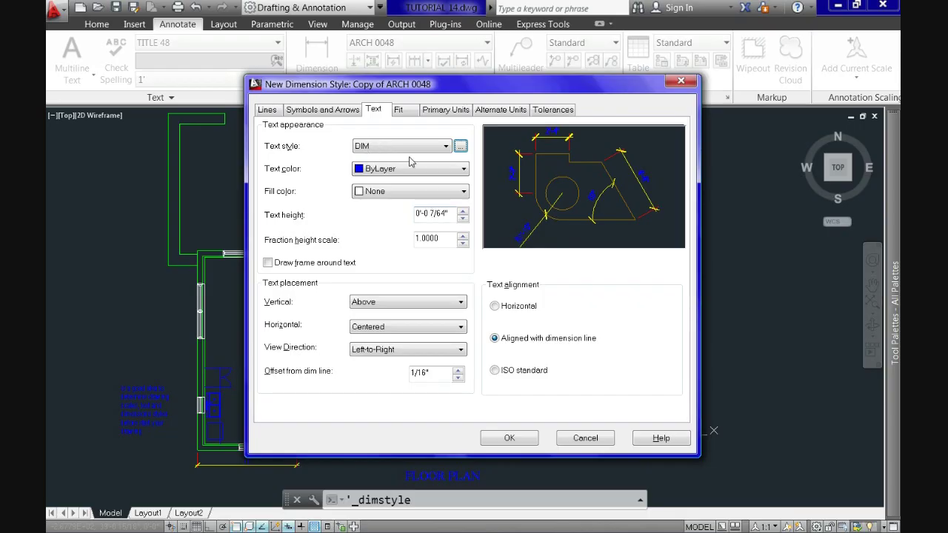
# - Try TEXT 48 as the dimension text style and switch it back to DIM
pyautogui.click(445, 146)
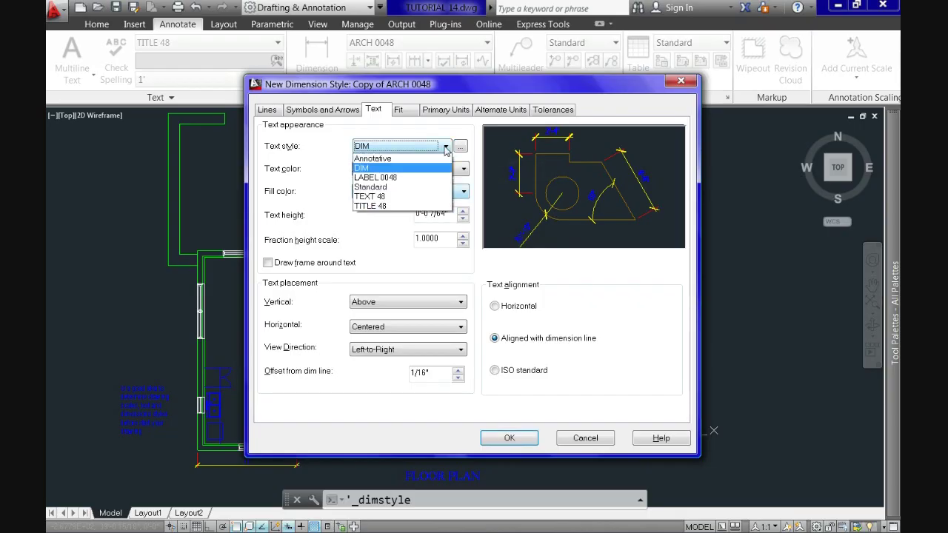
pyautogui.click(389, 197)
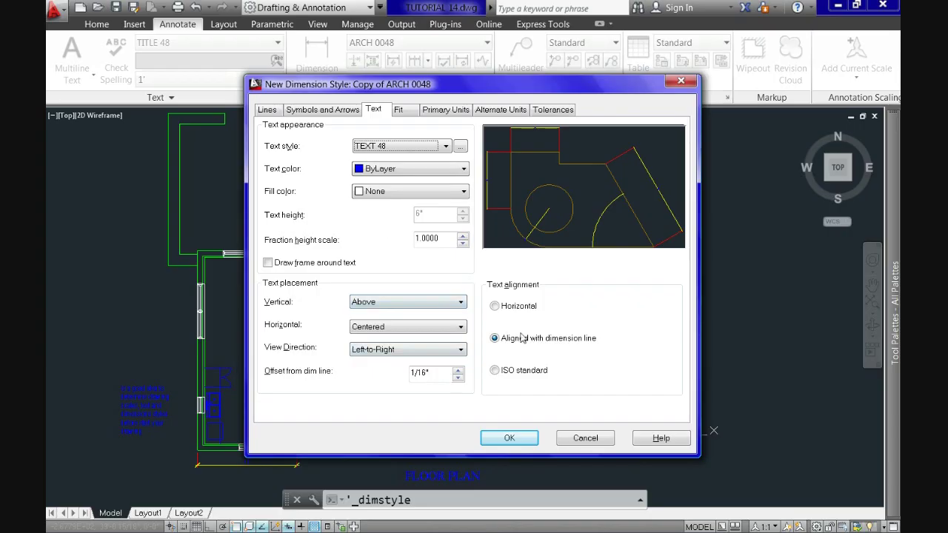
pyautogui.click(440, 151)
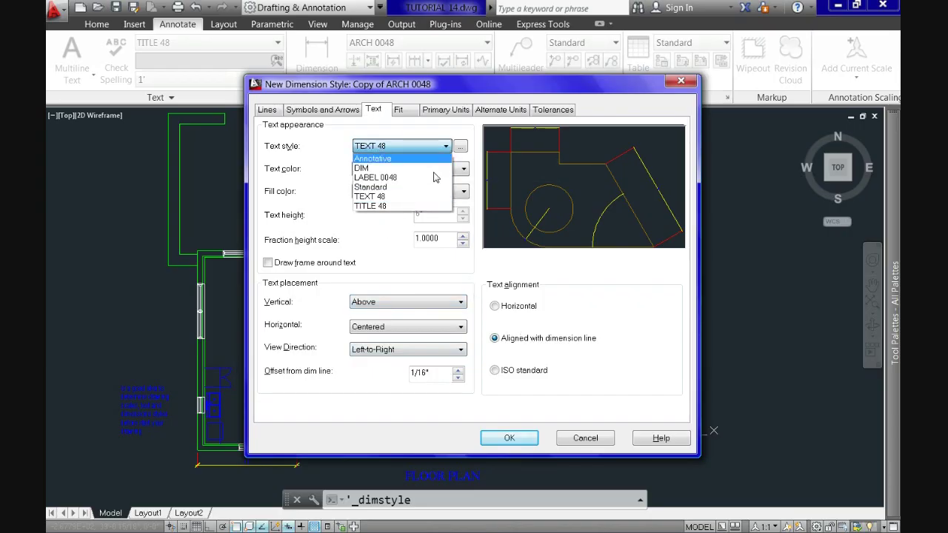
pyautogui.click(407, 169)
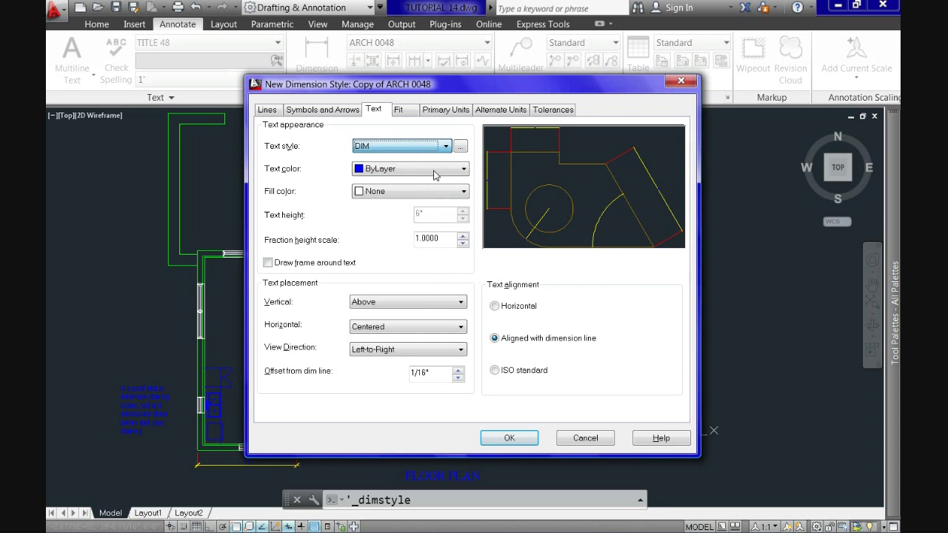
# - Examine the fit options and the primary units' linear and angular format choices, keeping Architectural and Decimal Degrees
pyautogui.click(407, 118)
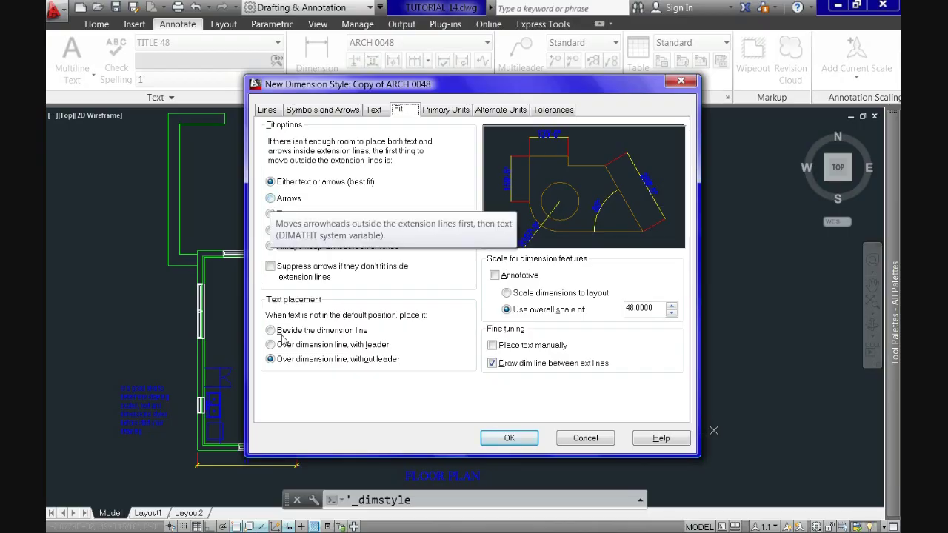
pyautogui.click(446, 109)
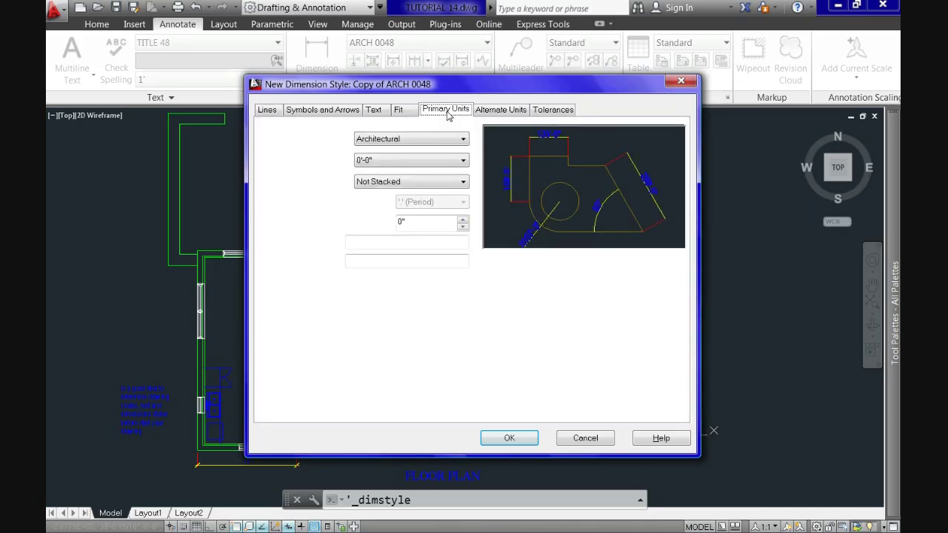
pyautogui.click(402, 185)
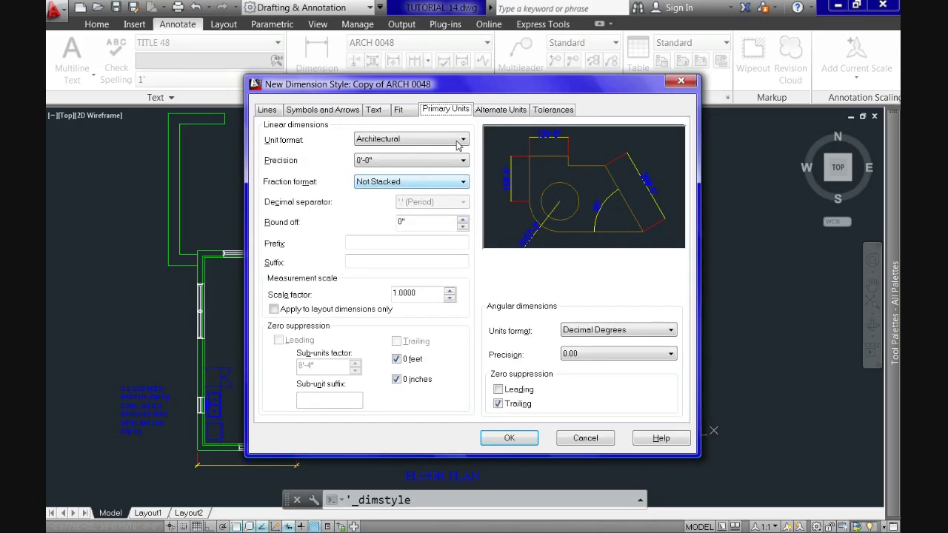
pyautogui.click(458, 141)
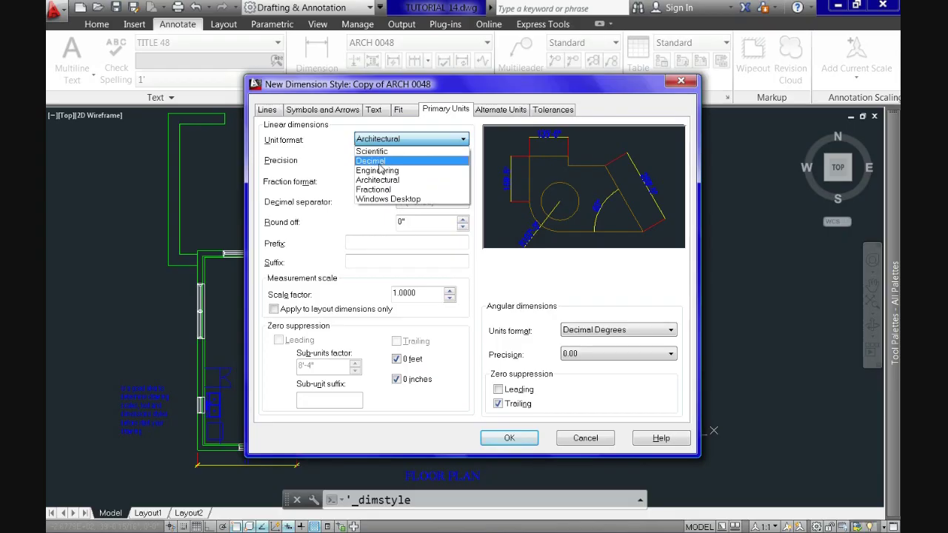
pyautogui.click(362, 228)
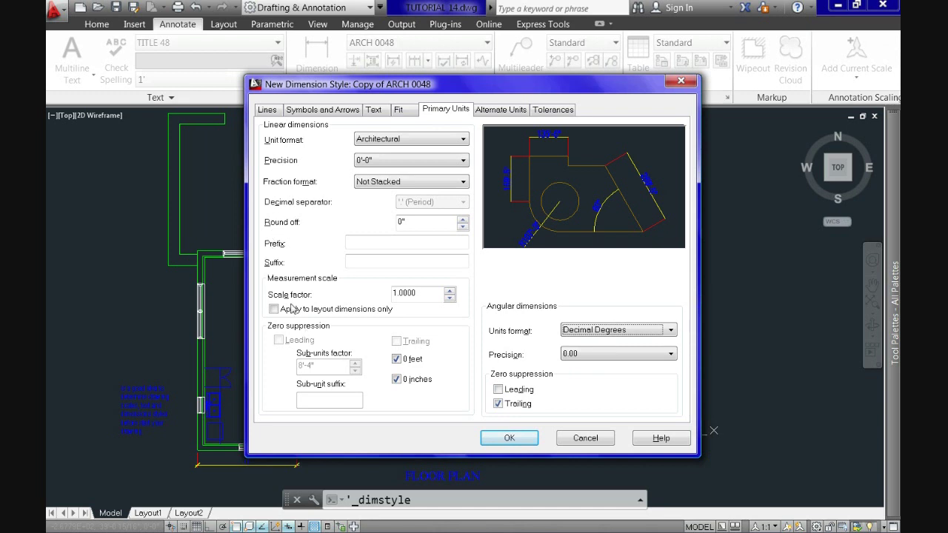
pyautogui.hotkey('alt', 'u')
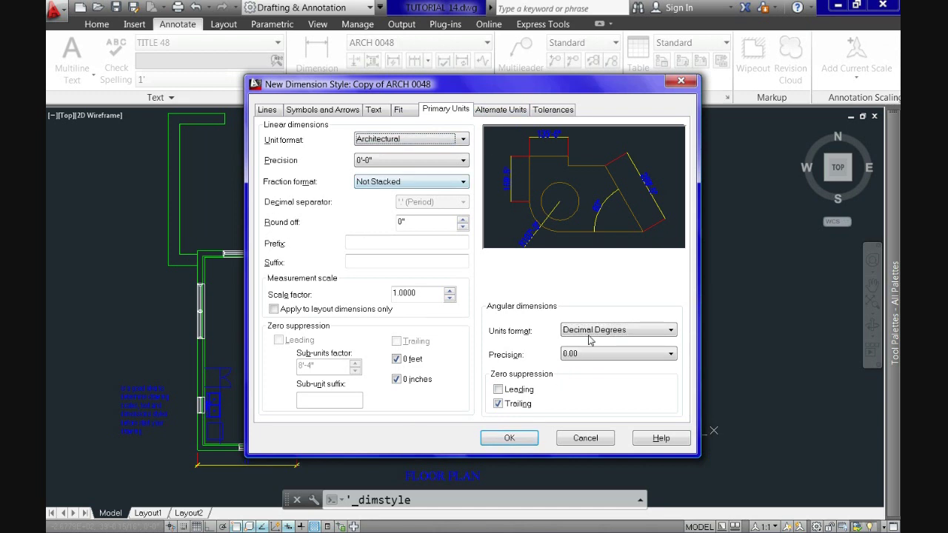
pyautogui.click(671, 331)
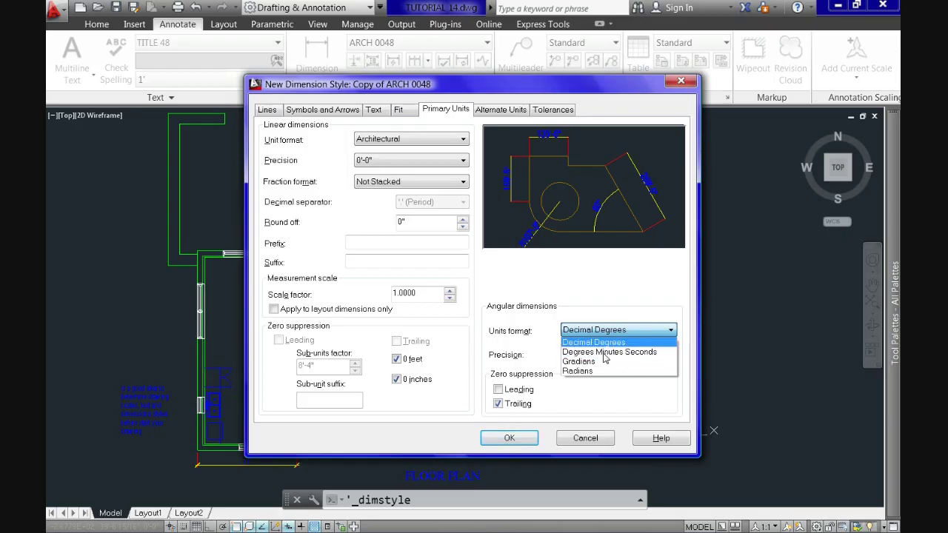
pyautogui.click(571, 268)
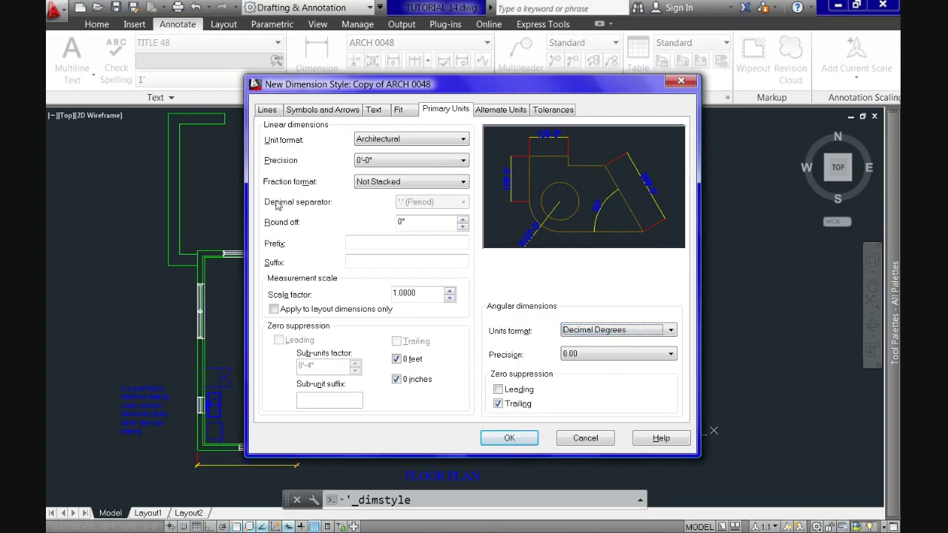
pyautogui.click(369, 163)
# - Enable the display of alternate units and check their unit format choices, keeping Decimal
pyautogui.click(501, 111)
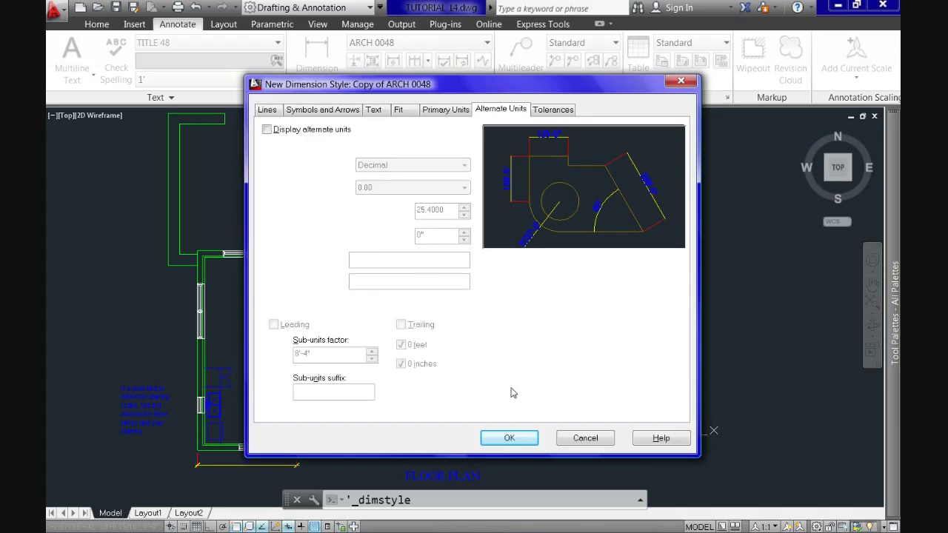
pyautogui.click(268, 130)
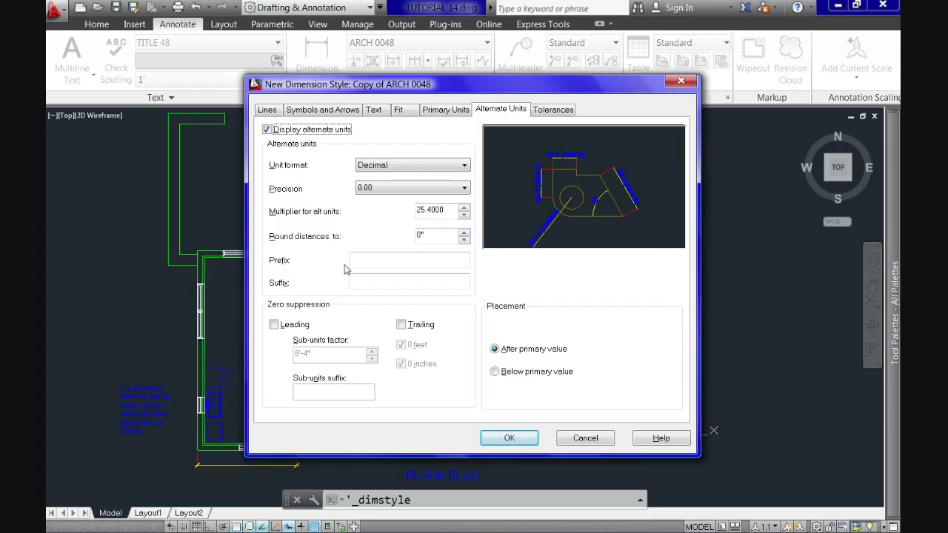
pyautogui.click(465, 166)
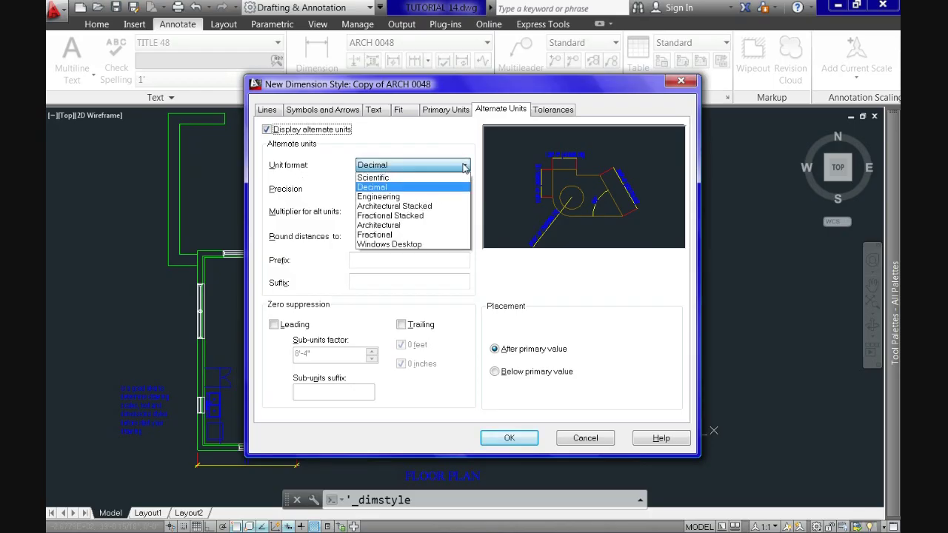
pyautogui.click(464, 167)
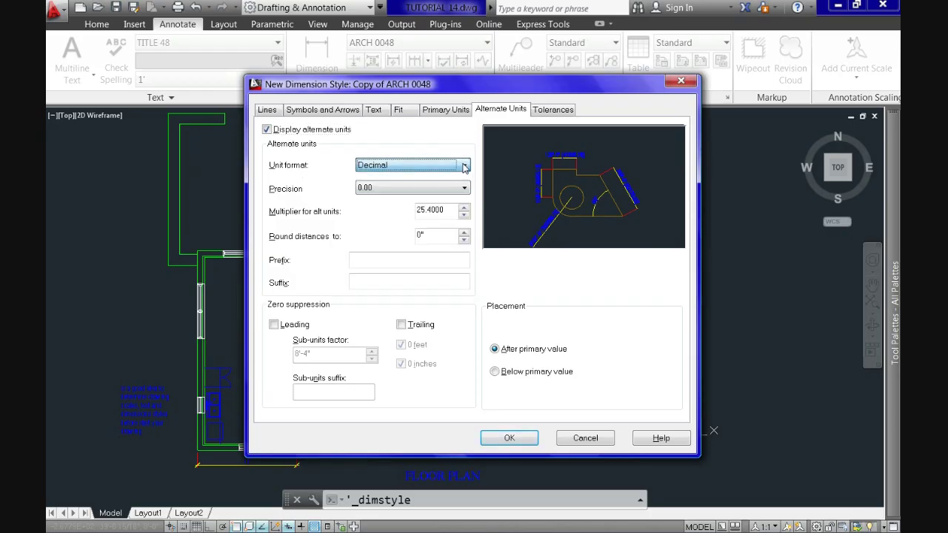
# - Turn off the alternate units display, check the tolerance settings, and save the new dimension style Copy of ARCH 0048
pyautogui.click(280, 132)
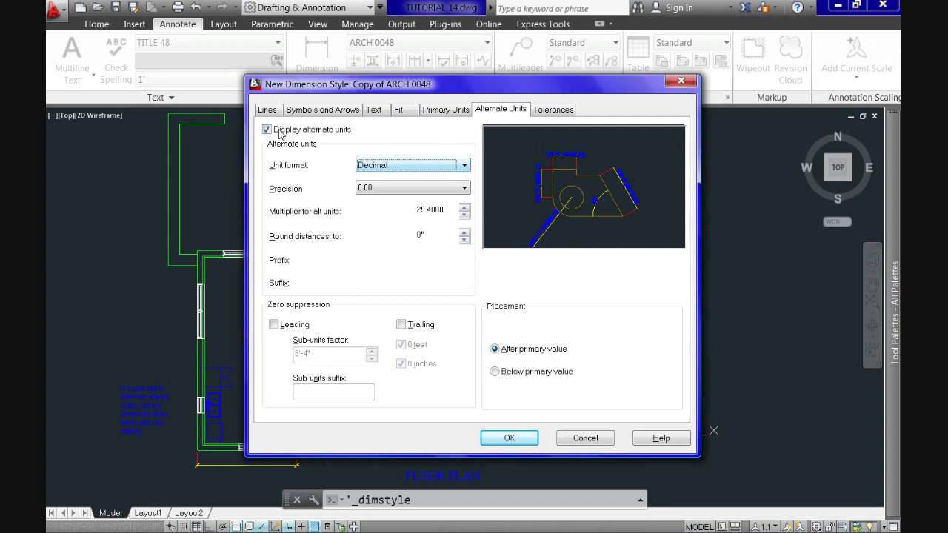
pyautogui.click(561, 111)
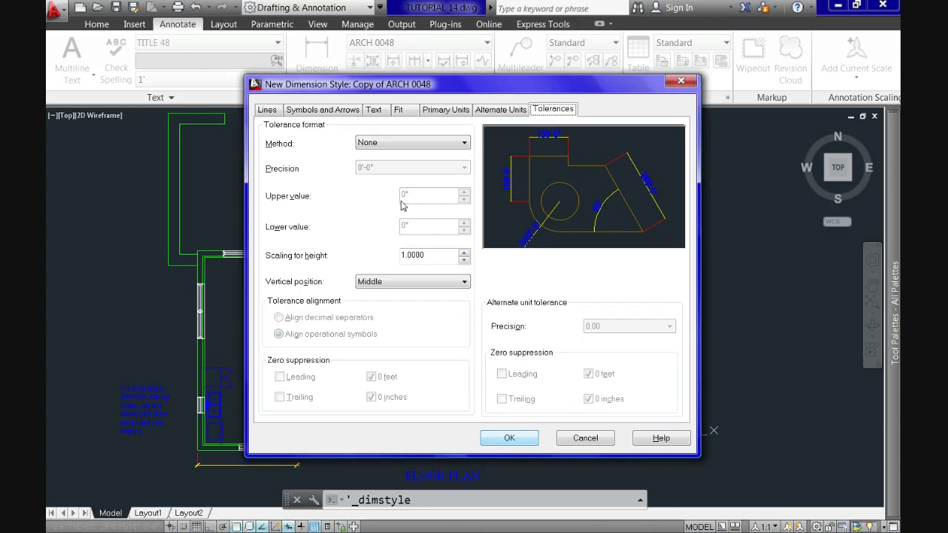
pyautogui.click(510, 438)
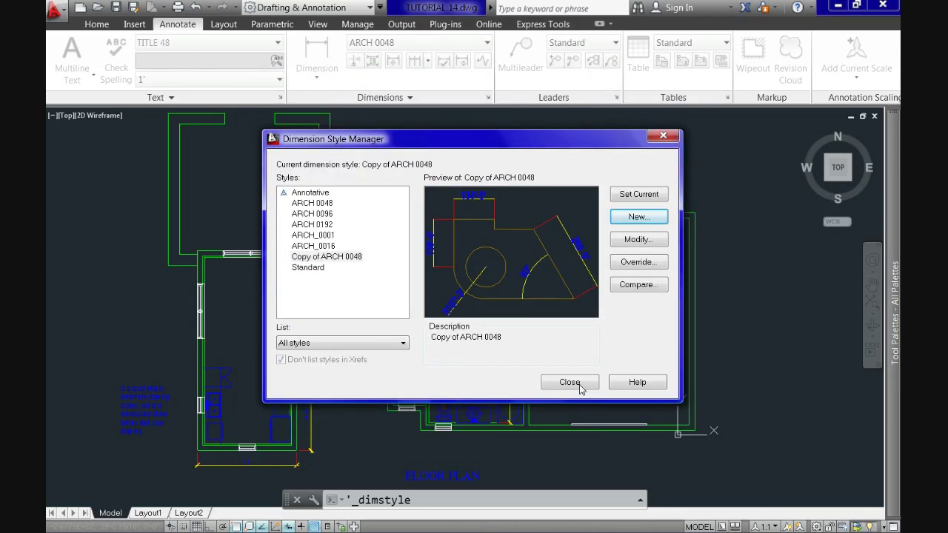
pyautogui.click(580, 384)
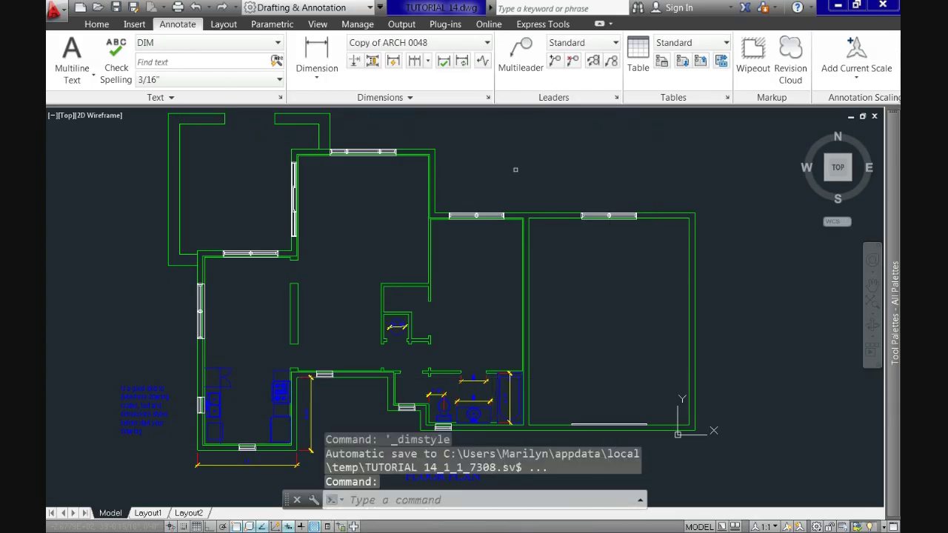
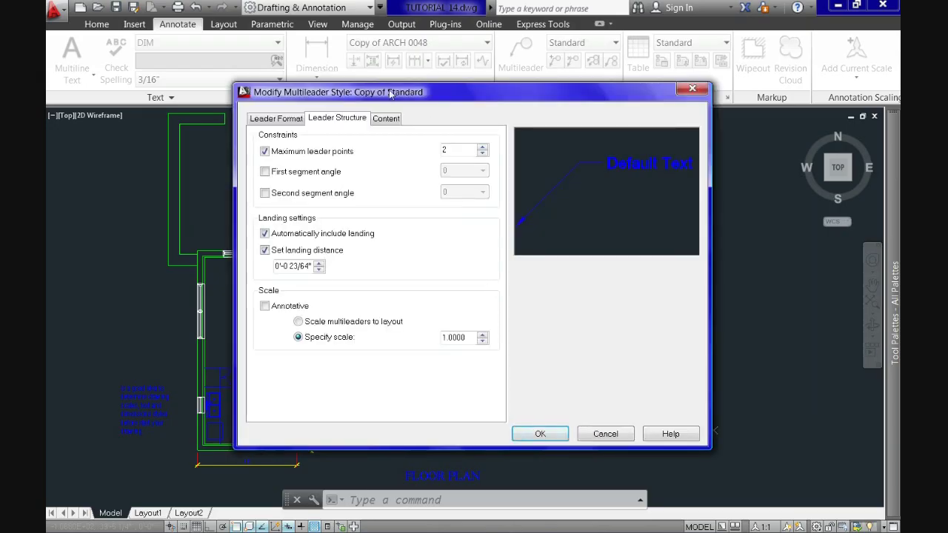
# - Examine the color, linetype and lineweight choices in the multileader style's leader format, keeping all three at ByBlock
pyautogui.click(285, 122)
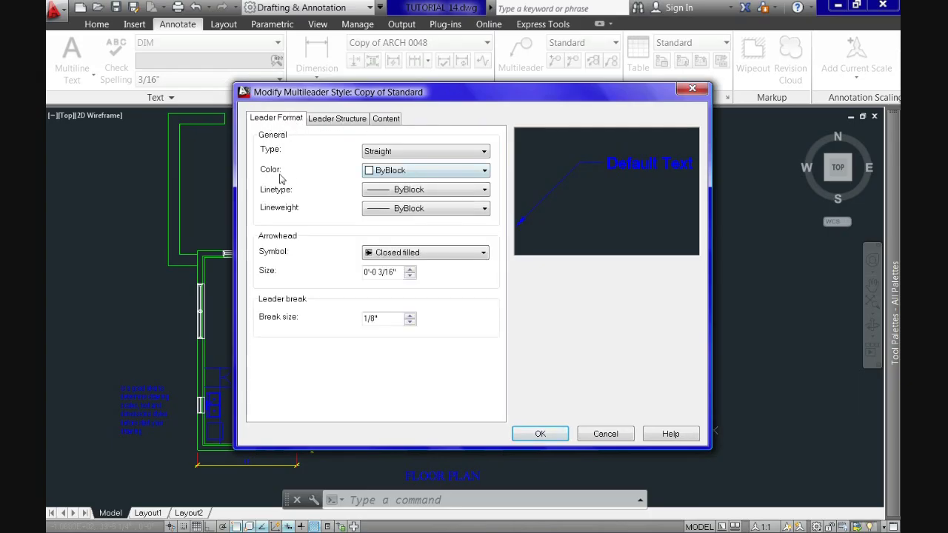
pyautogui.click(474, 173)
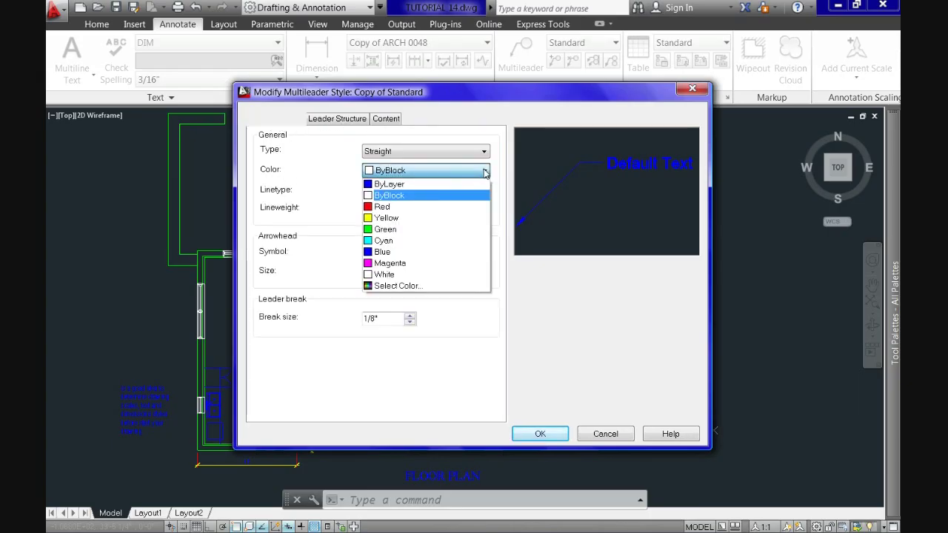
pyautogui.click(314, 190)
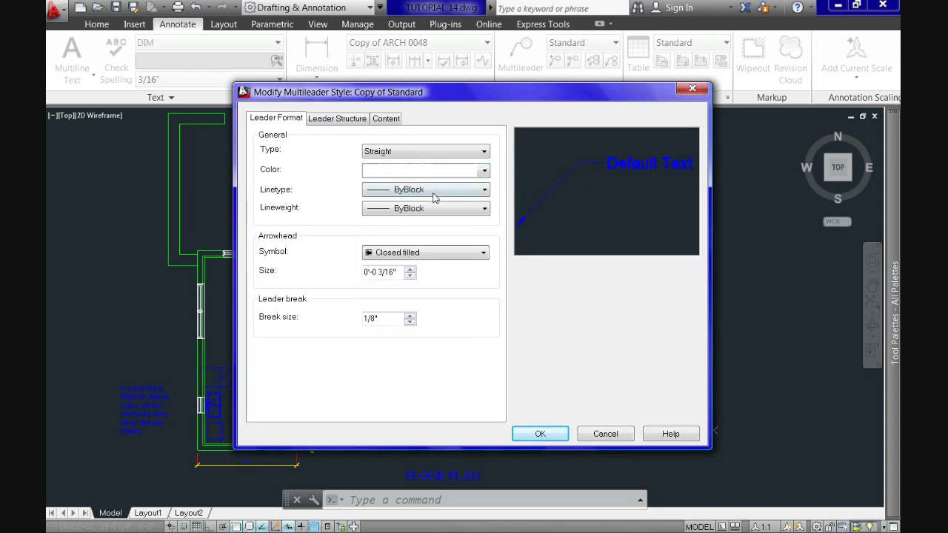
pyautogui.click(434, 194)
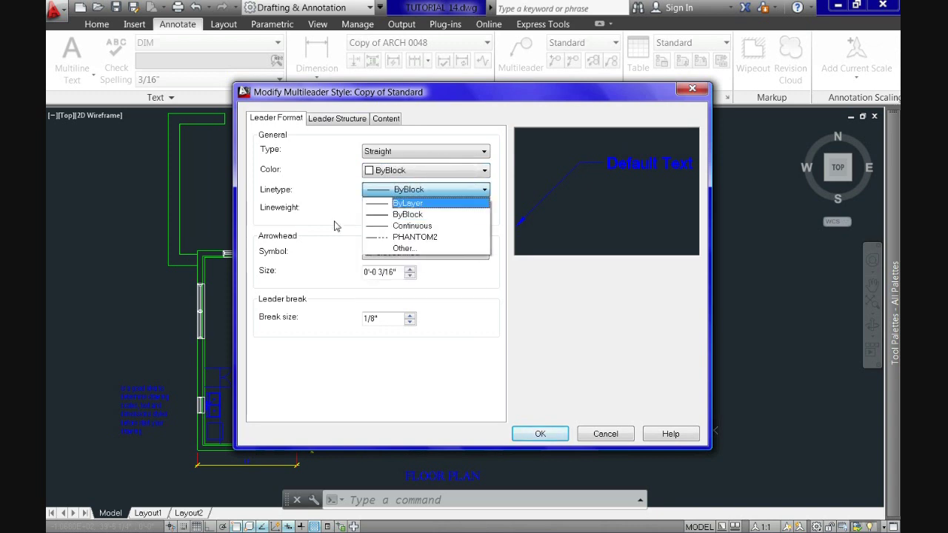
pyautogui.click(423, 212)
pyautogui.click(423, 214)
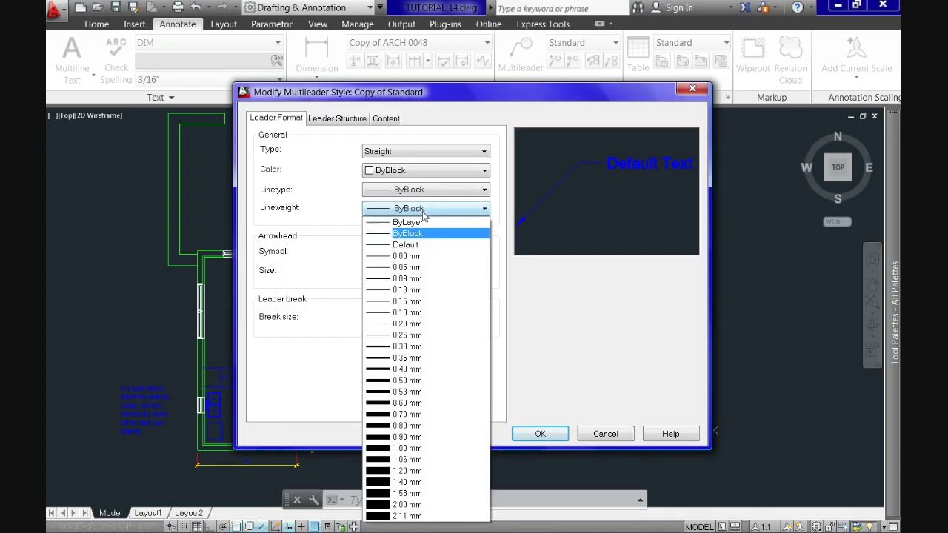
pyautogui.click(329, 217)
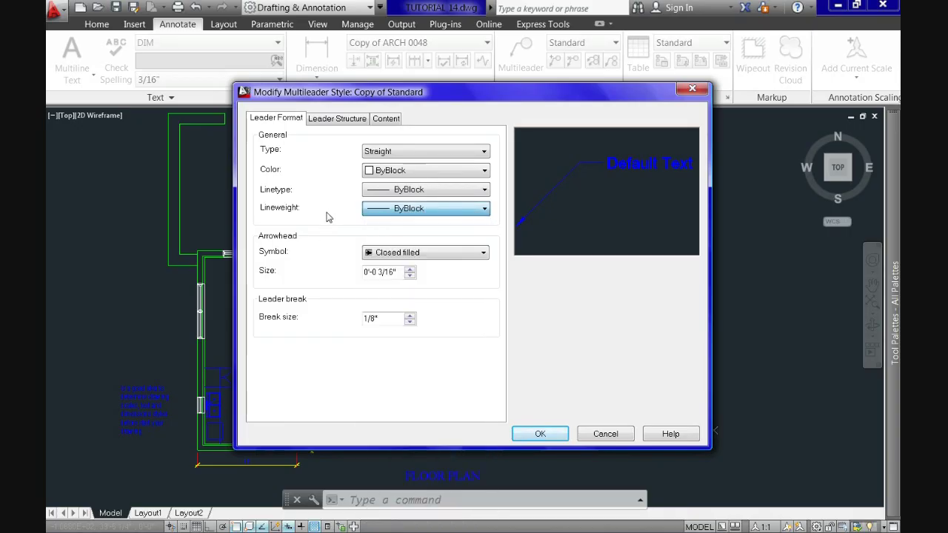
# - Examine the multileader style's leader structure and its content options for attachment, text style and text color, keeping Standard and ByBlock
pyautogui.click(337, 122)
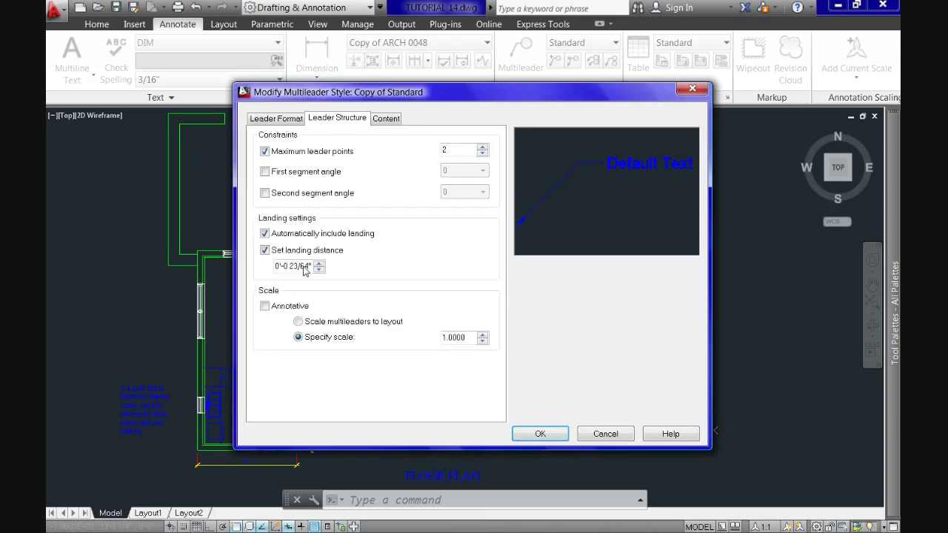
pyautogui.click(385, 118)
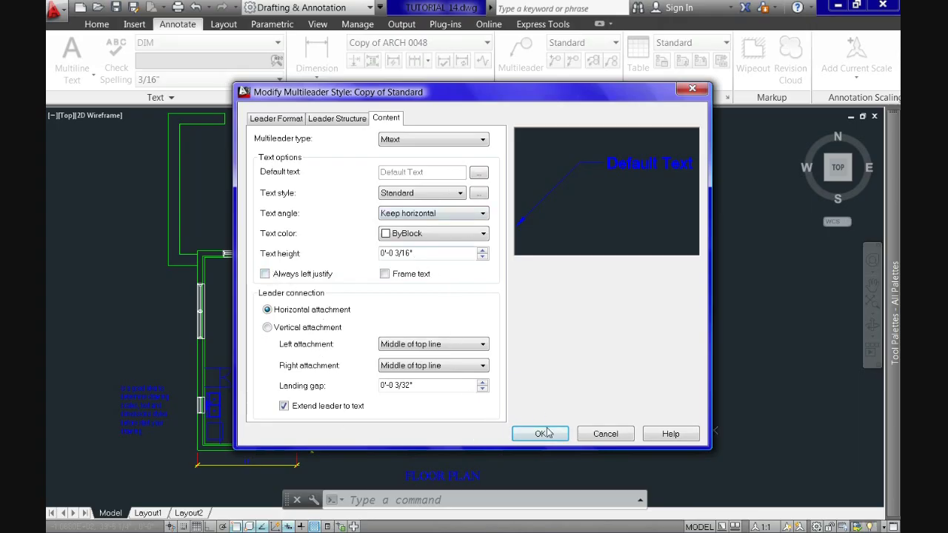
pyautogui.click(434, 346)
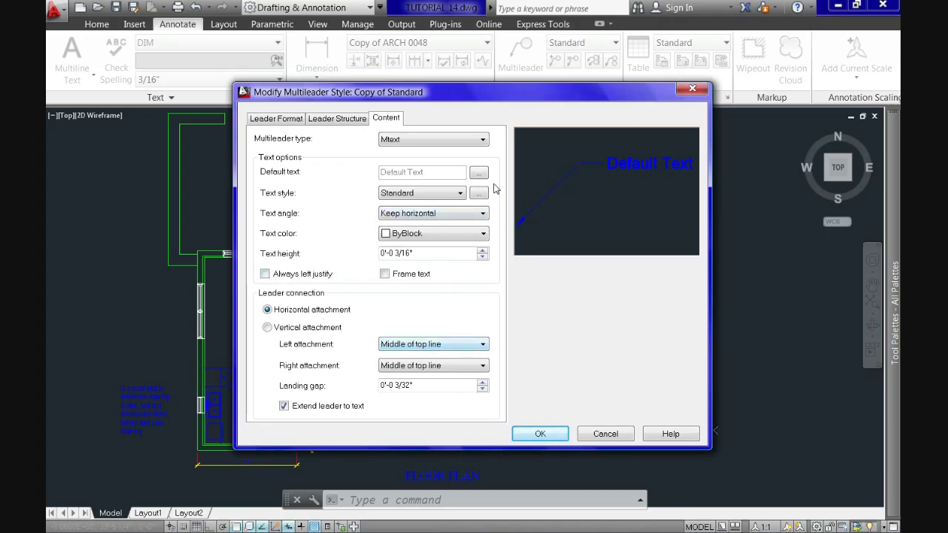
pyautogui.click(456, 194)
pyautogui.click(445, 232)
pyautogui.click(461, 232)
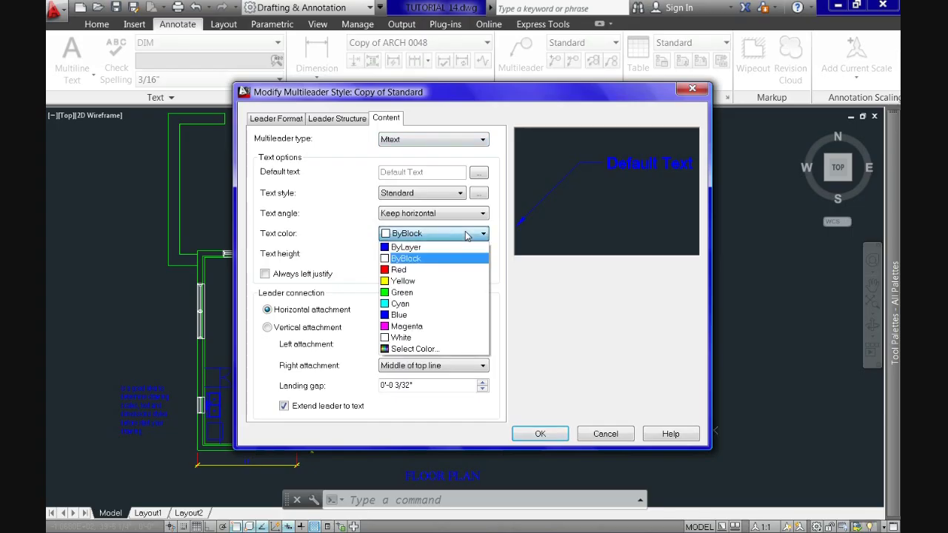
pyautogui.click(467, 234)
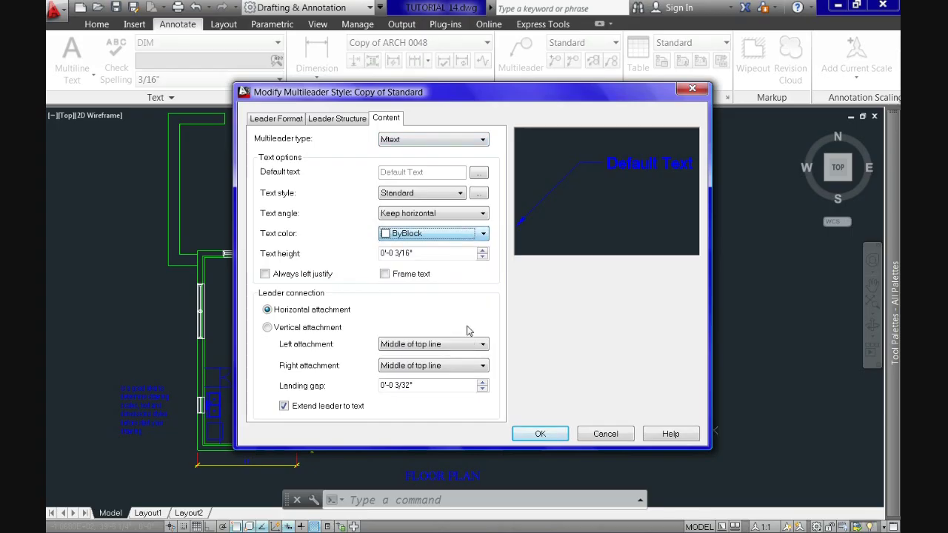
# - Save the Copy of Standard multileader style and check the available multileader styles, keeping Copy of Standard current
pyautogui.click(541, 435)
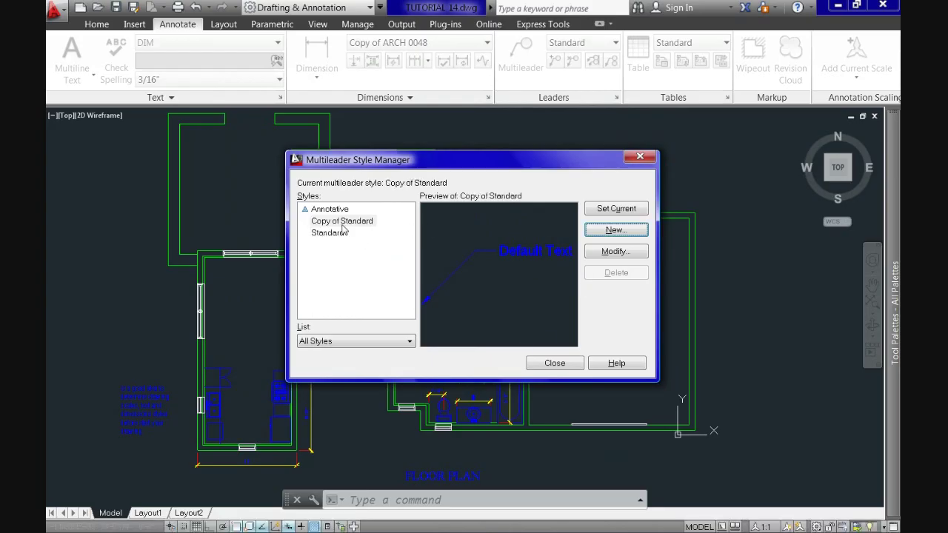
pyautogui.click(345, 222)
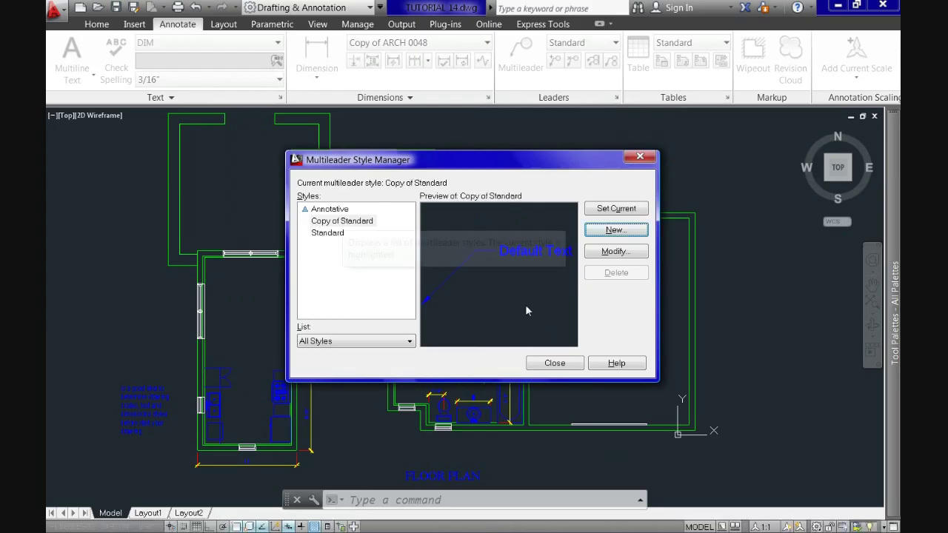
pyautogui.click(555, 364)
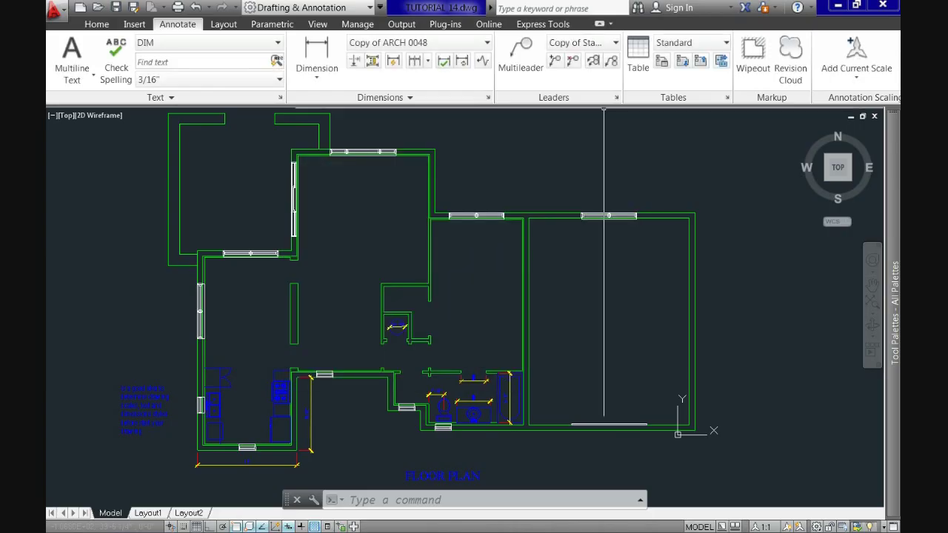
pyautogui.click(614, 43)
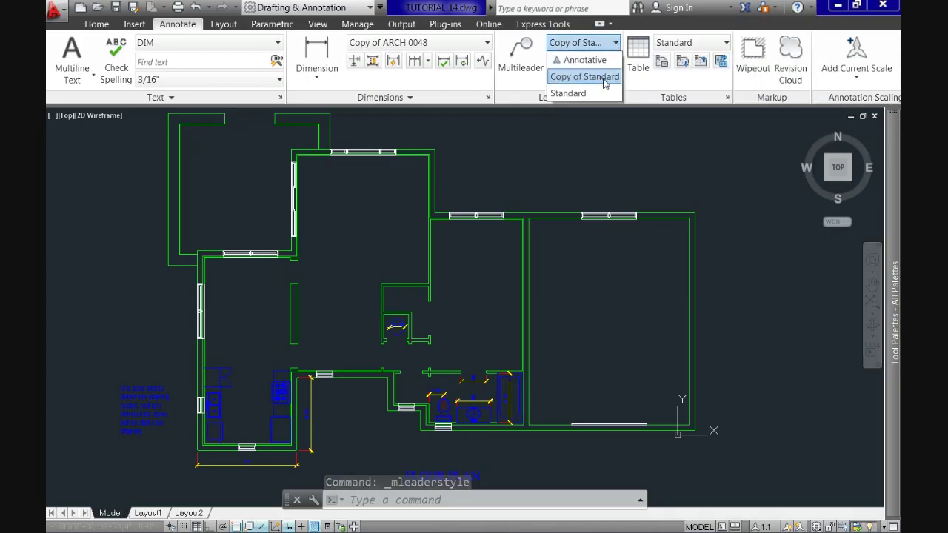
pyautogui.click(623, 160)
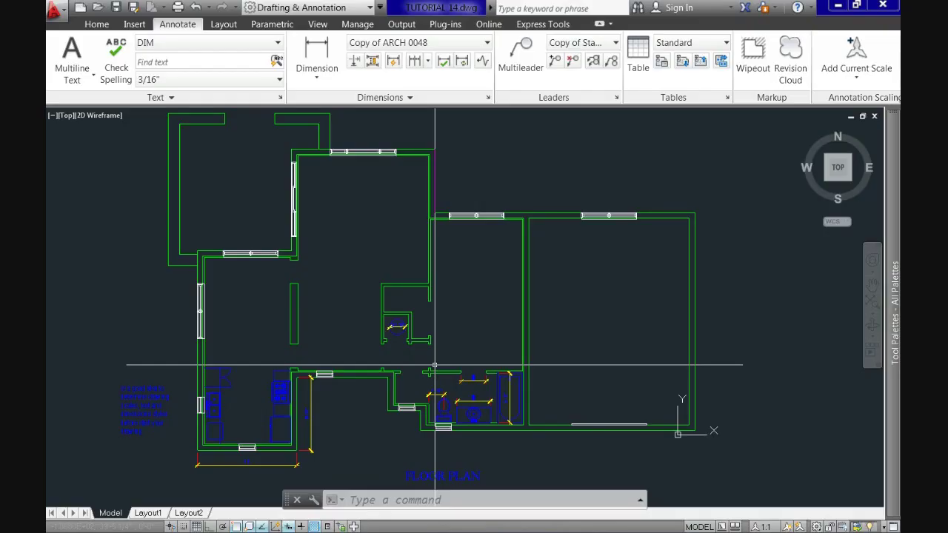
pyautogui.moveTo(435, 365)
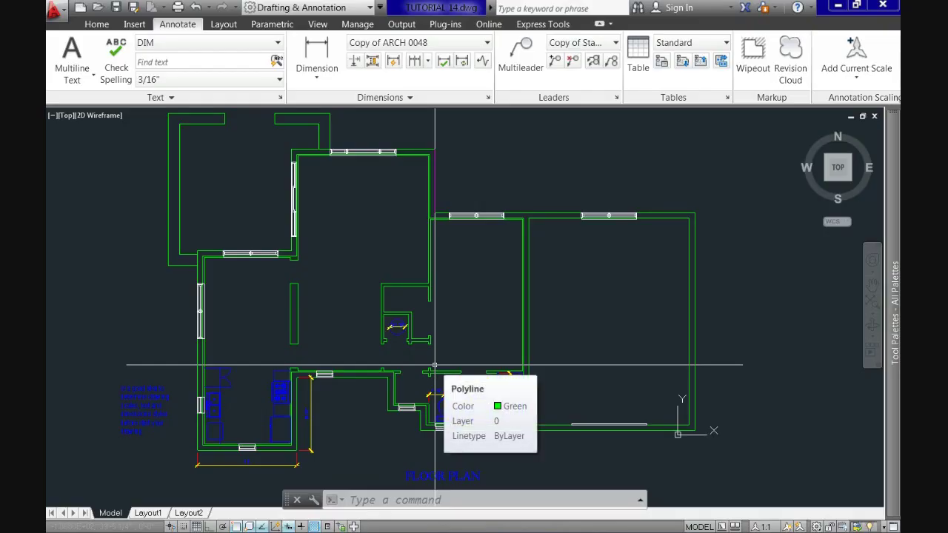